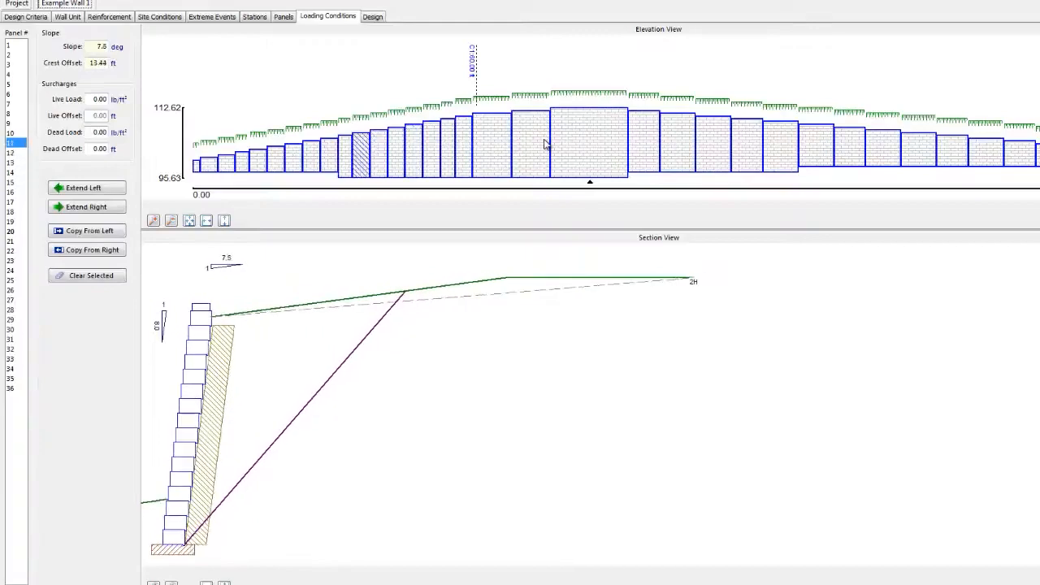
- Step through the lower-numbered panels, from panel 4 to about panel 16, to examine each one's slope and crest offset
key(Up)
key(Up)
key(Up)
key(Up)
key(Up)
key(Up)
key(Up)
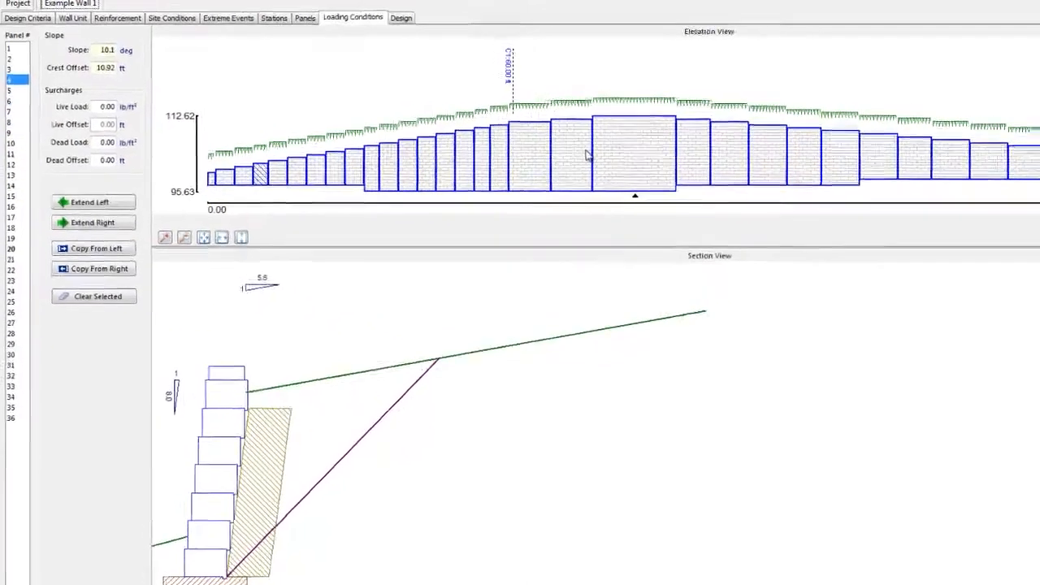
key(Down)
key(Down)
key(Down)
key(Down)
key(Down)
key(Down)
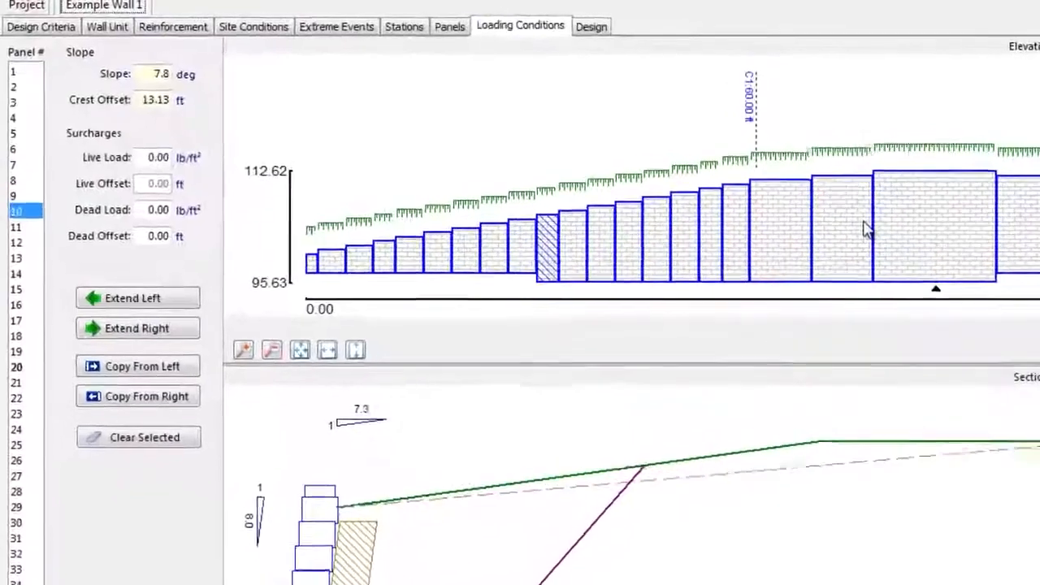
key(Down)
key(Down)
key(Down)
key(Down)
key(Down)
key(Down)
key(Down)
key(Down)
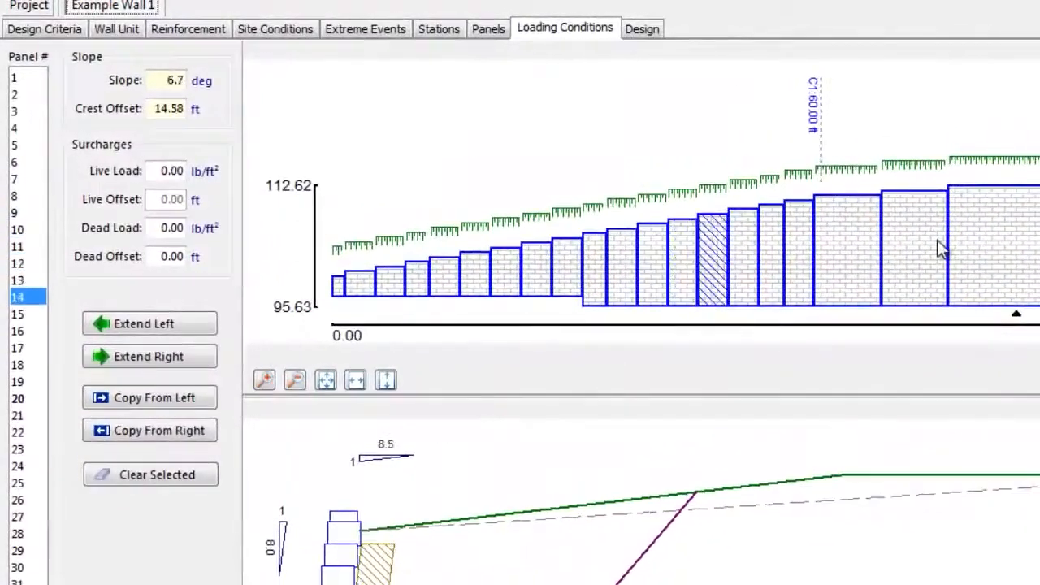
key(Down)
key(Down)
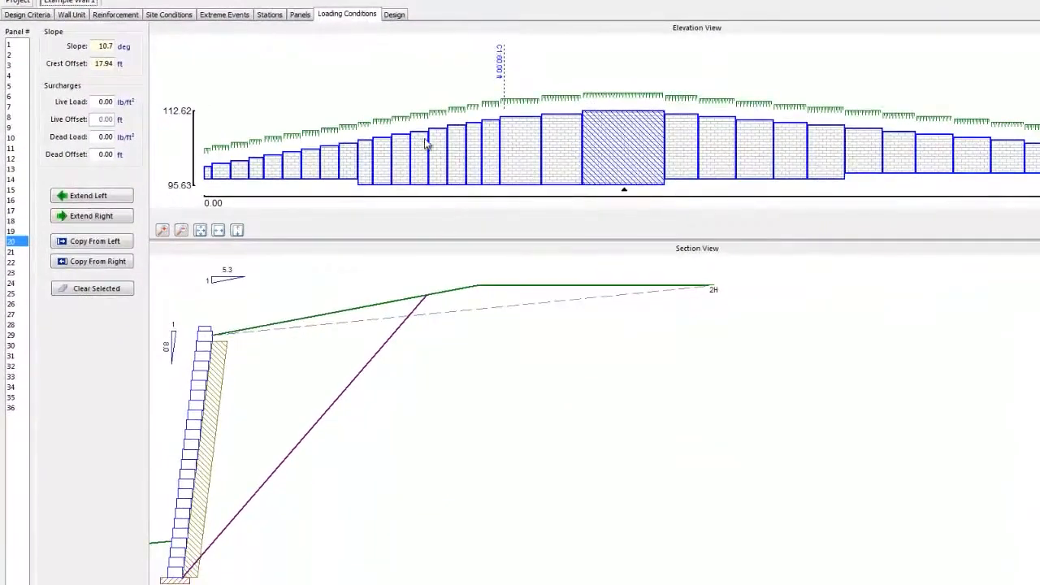
- Compare the section views of panels 5 to 28 on both sides of the wall's tallest panel, finishing on panel 20
click(512, 138)
key(Left)
key(Left)
key(Left)
key(Left)
key(Left)
key(Left)
key(Left)
key(Left)
key(Left)
key(Left)
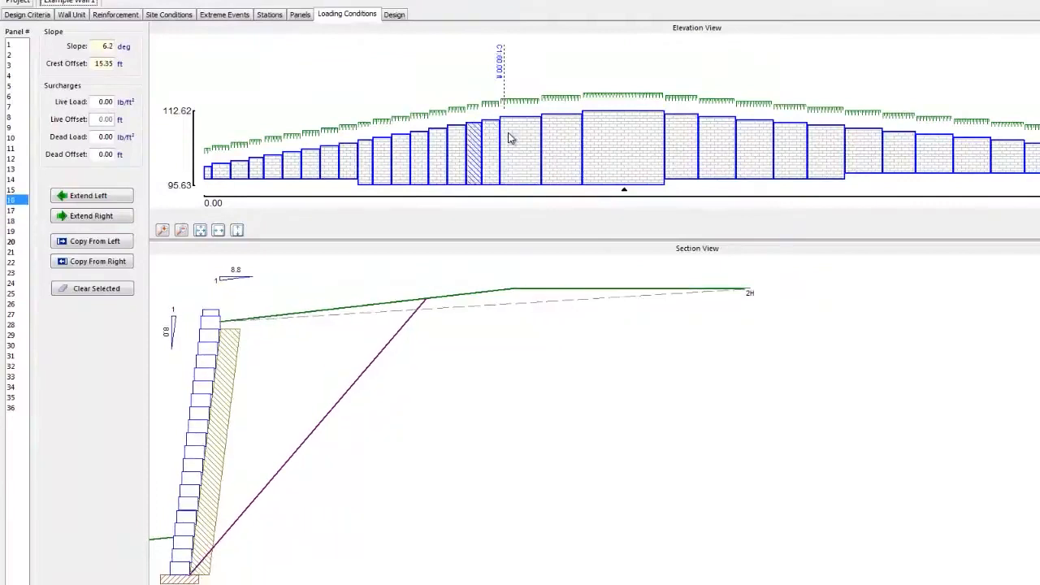
key(Left)
key(Left)
key(Left)
key(Left)
key(Left)
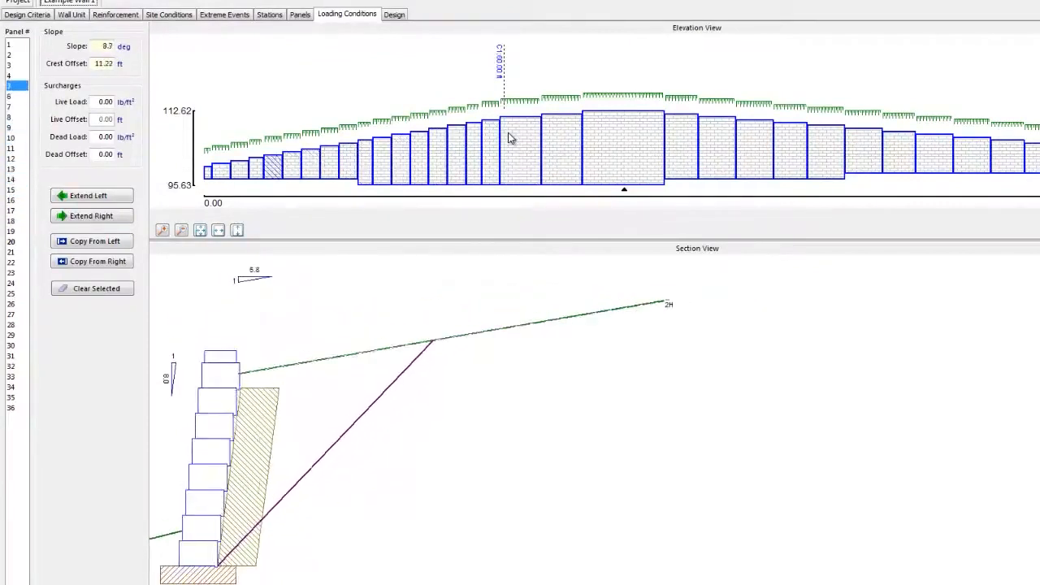
key(Right)
key(Right)
key(Right)
key(Right)
key(Right)
key(Right)
key(Right)
key(Right)
key(Right)
key(Right)
key(Right)
key(Right)
key(Right)
key(Right)
key(Right)
key(Right)
key(Right)
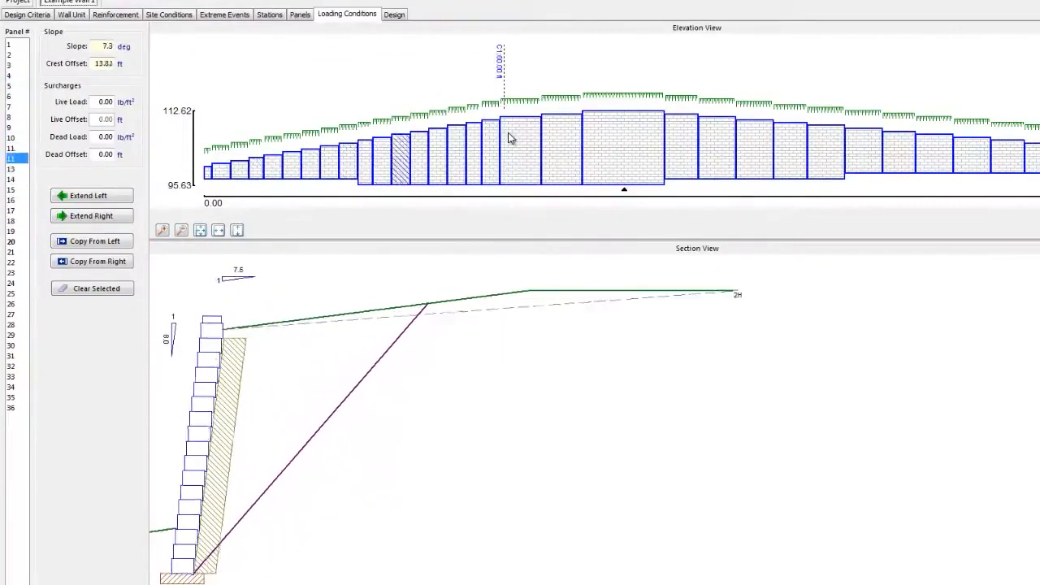
key(Right)
key(Right)
key(Right)
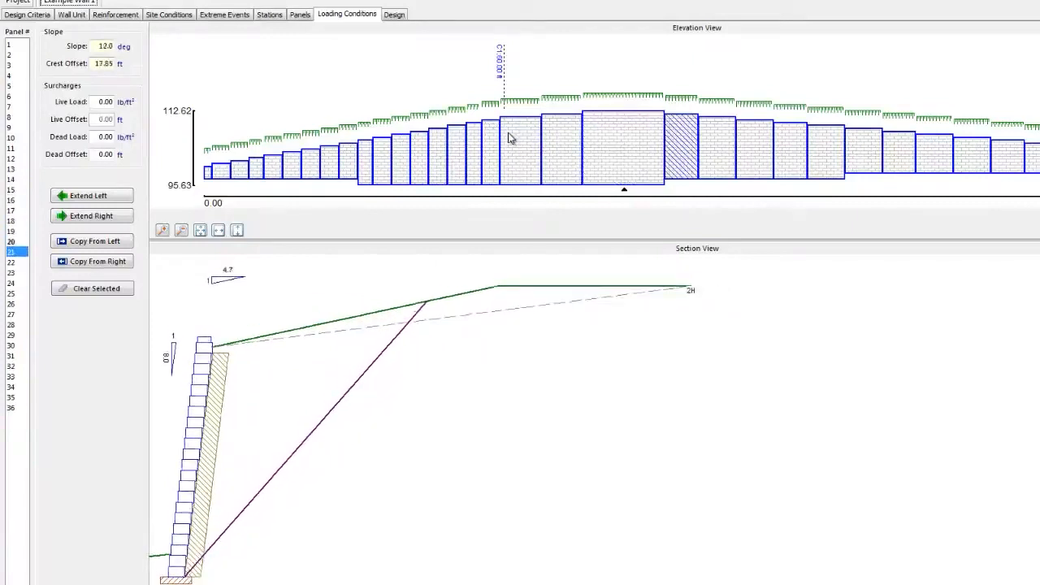
key(Right)
key(Right)
key(Right)
key(Right)
key(Right)
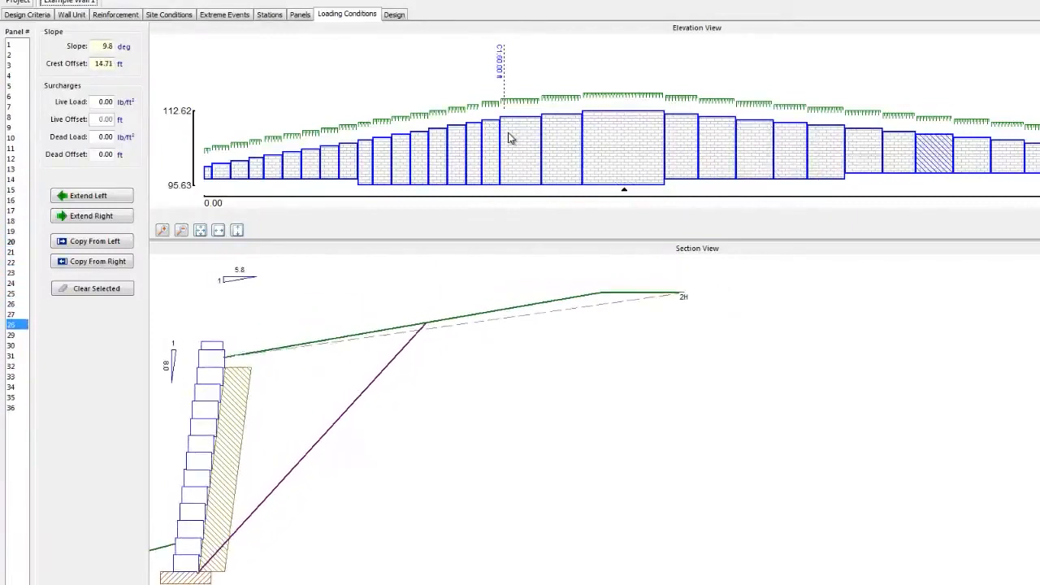
key(Left)
key(Left)
key(Left)
key(Left)
key(Left)
key(Left)
key(Left)
key(Left)
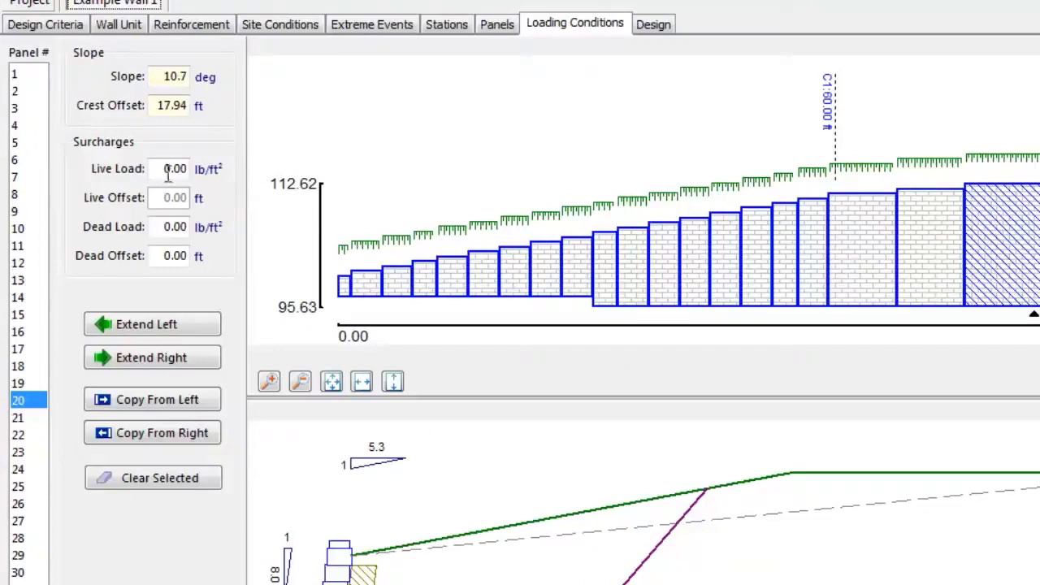
- Set the live load surcharge of panel 20 to 50 lb/ft²
drag(158, 169, 198, 165)
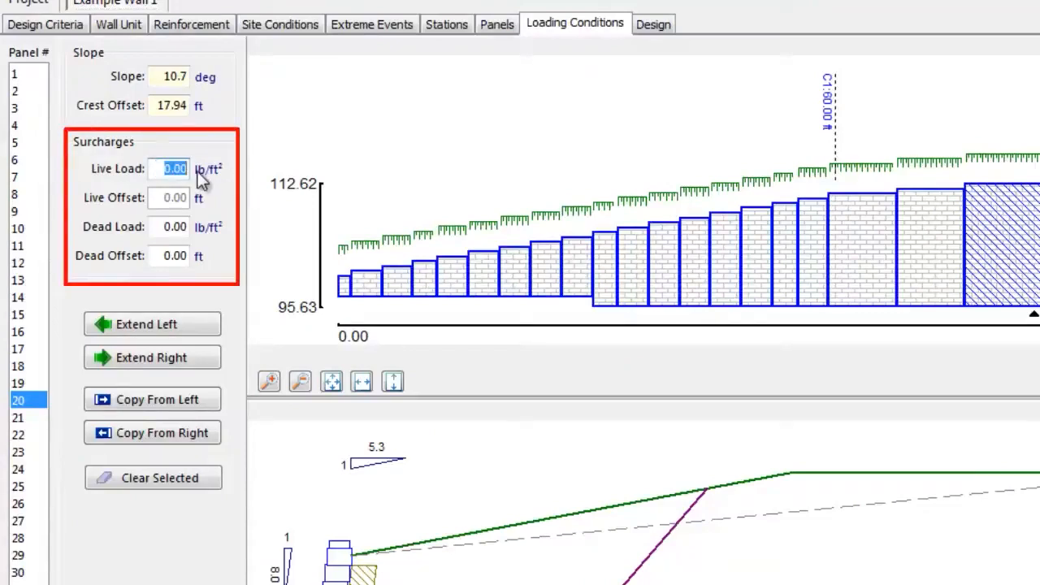
text(50)
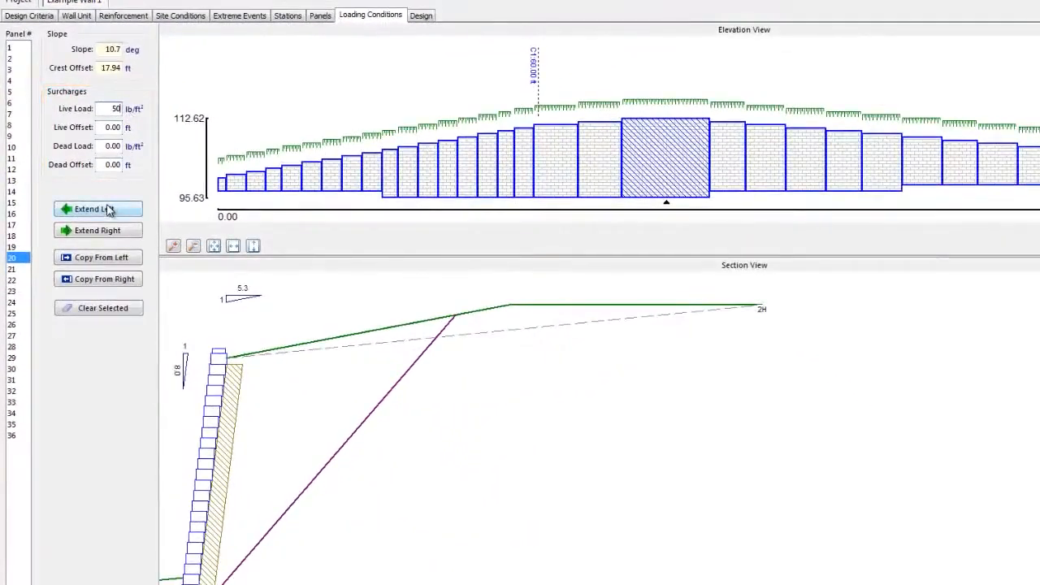
key(Tab)
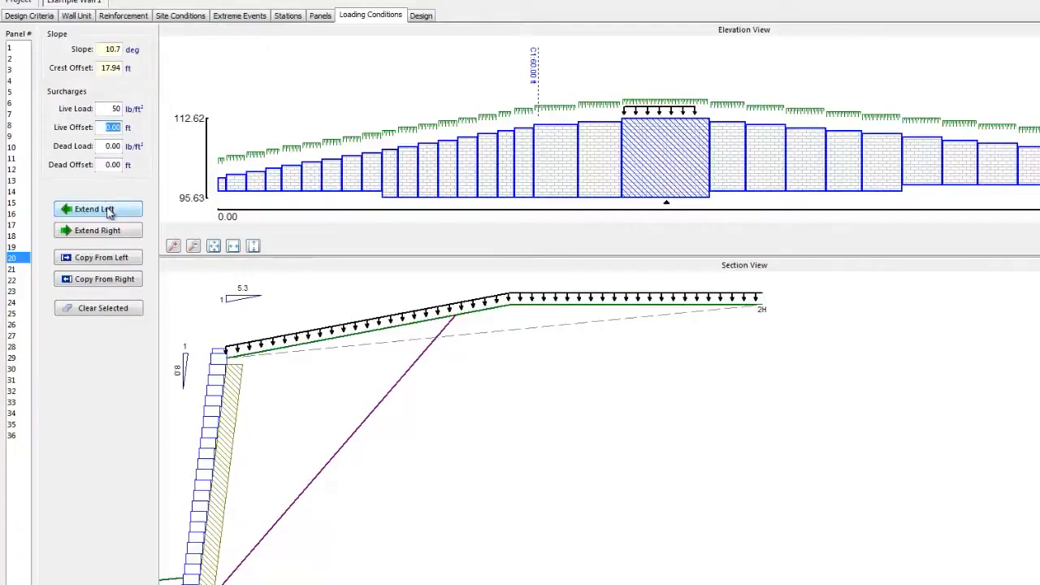
- Extend panel 20's live load to all panels on its left and right, accepting the live offset adjustment
click(101, 212)
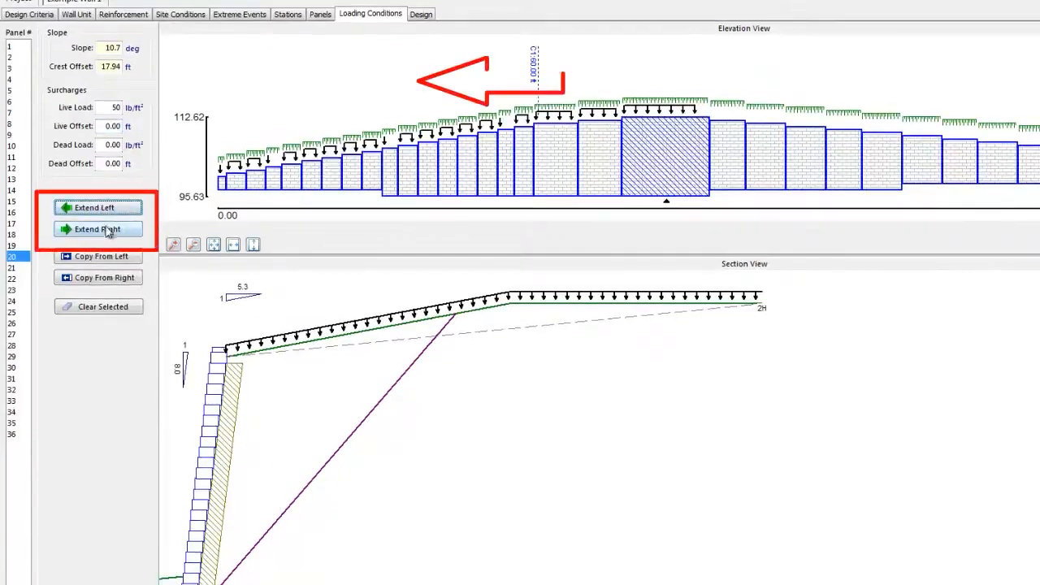
click(105, 231)
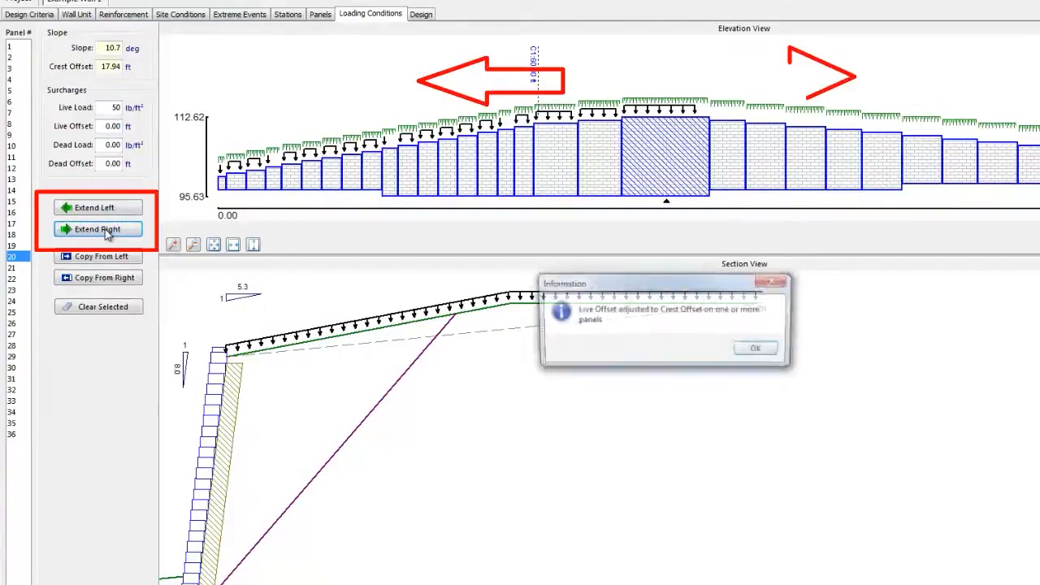
click(756, 348)
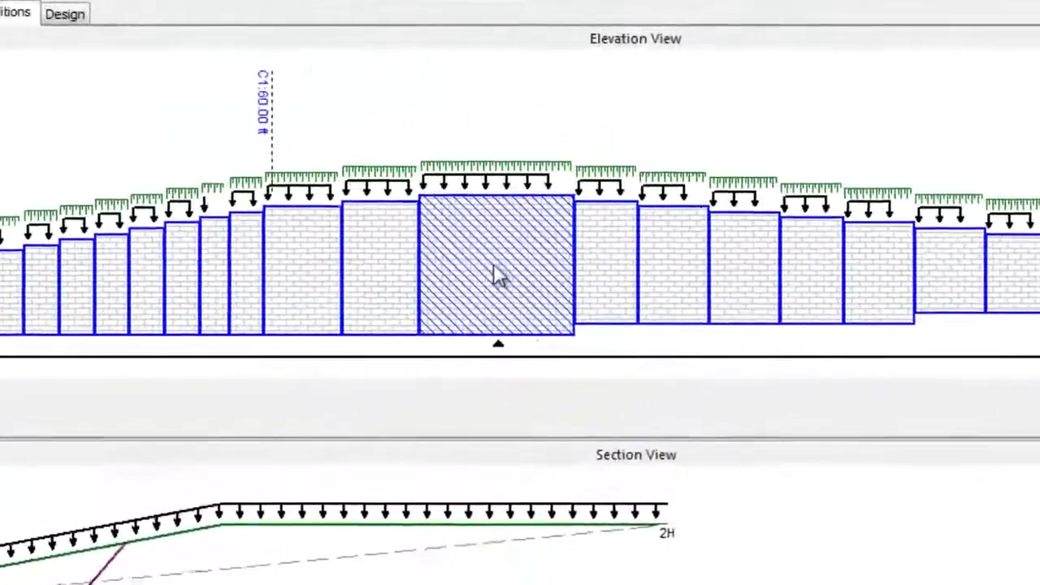
- Copy panel 20's loading conditions and paste them onto panels 21 through 28
right_click(555, 229)
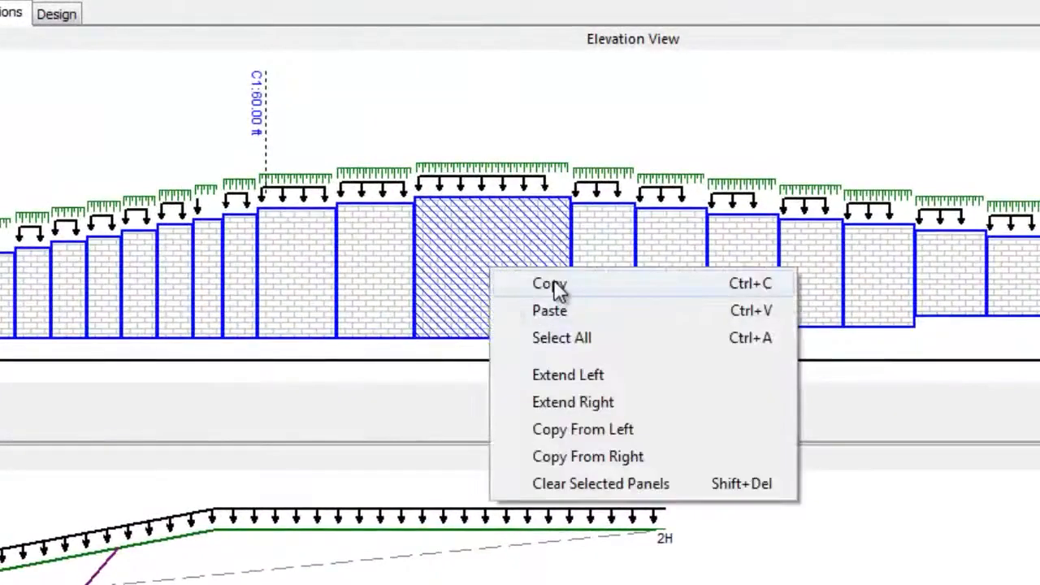
click(635, 243)
click(613, 283)
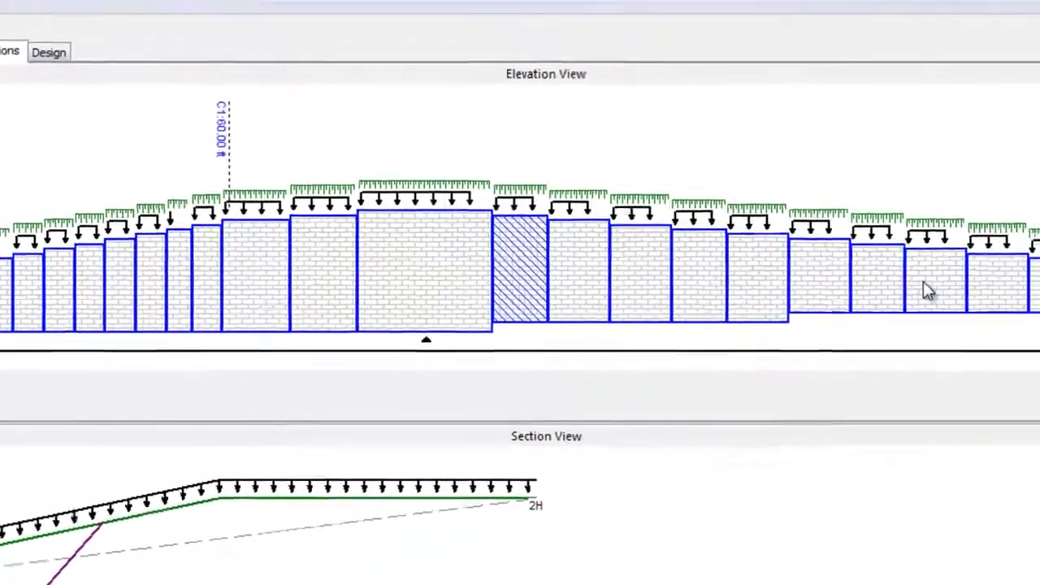
shift+click(898, 293)
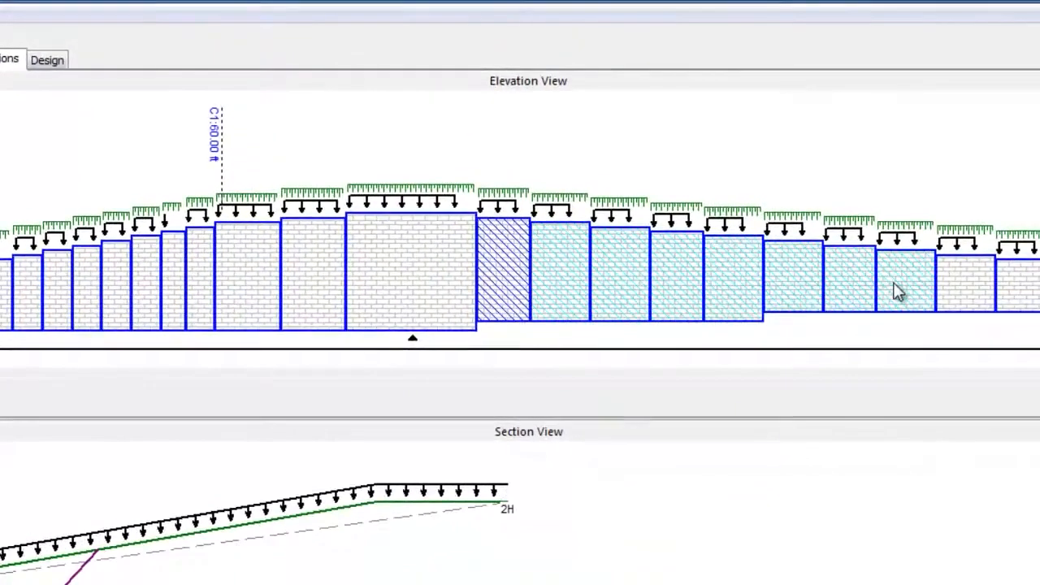
right_click(679, 275)
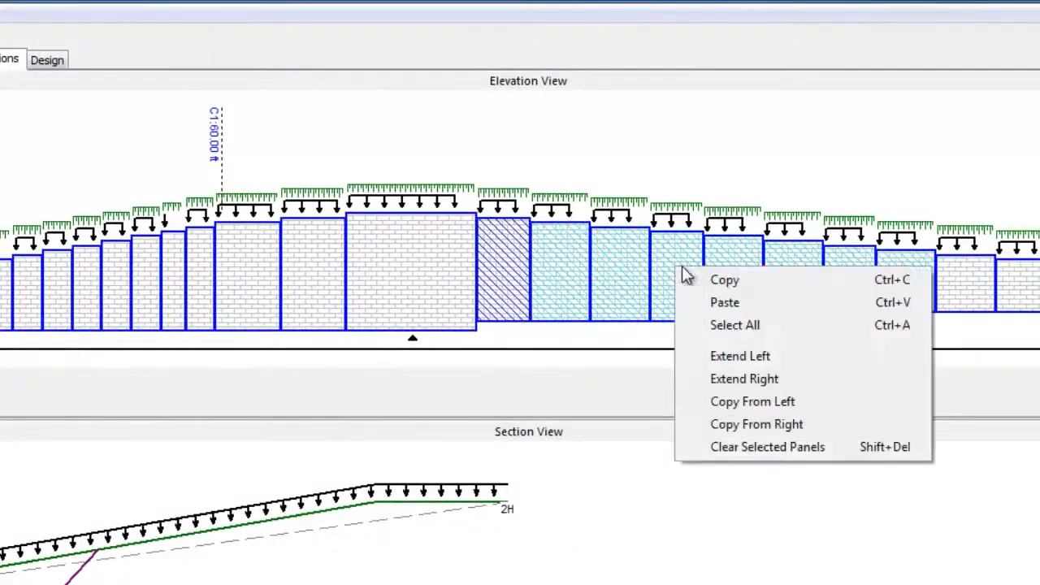
click(730, 307)
click(490, 583)
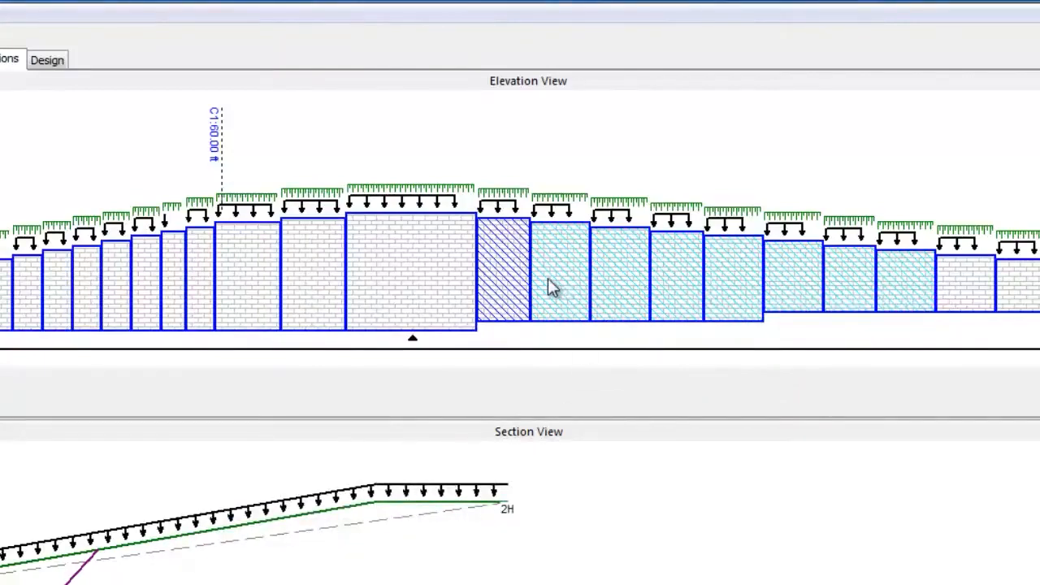
- Starting from panel 20, examine the loaded sections of the panels to its left, then return to panel 20
click(435, 264)
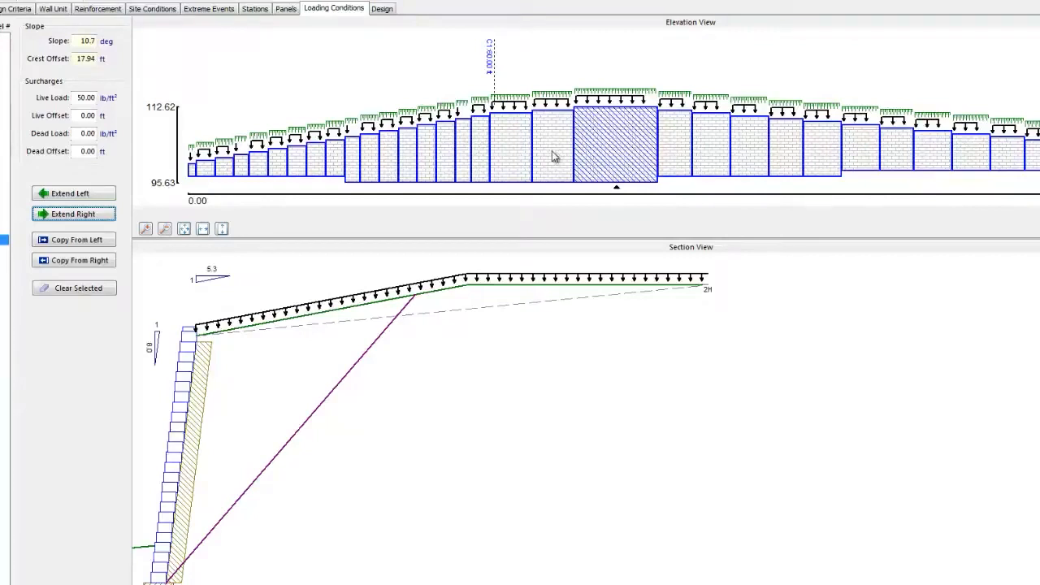
key(Left)
key(Left)
key(Left)
key(Left)
key(Left)
key(Left)
key(Left)
key(Left)
key(Left)
key(Left)
key(Left)
key(Left)
key(Left)
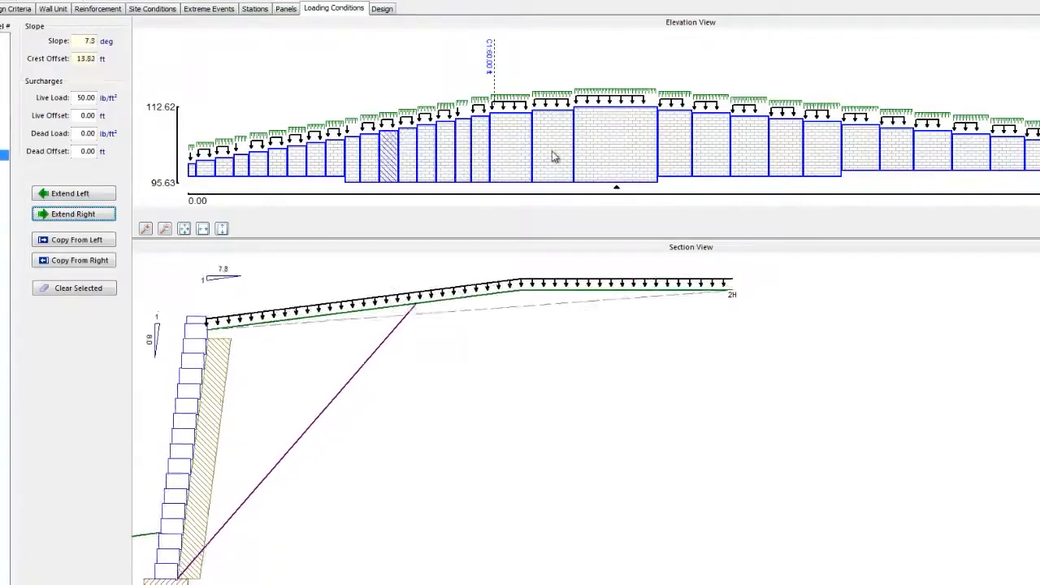
key(Right)
key(Right)
key(Right)
key(Right)
key(Right)
key(Right)
key(Right)
key(Right)
key(Right)
key(Right)
key(Right)
key(Right)
key(Right)
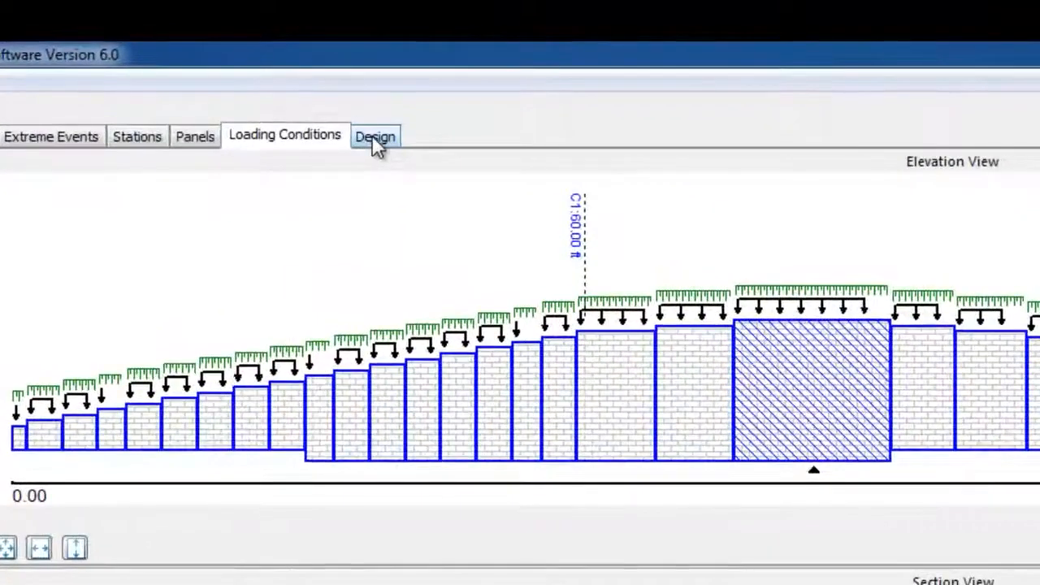
- Open the wall's Design page, widen the quick results area and give the elevation view more height
click(373, 137)
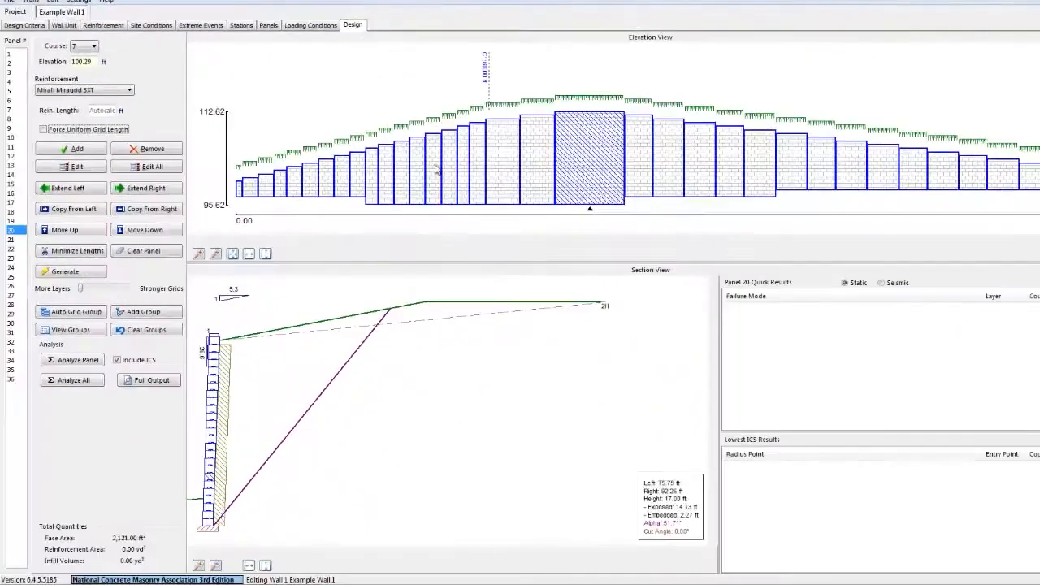
drag(719, 367, 695, 366)
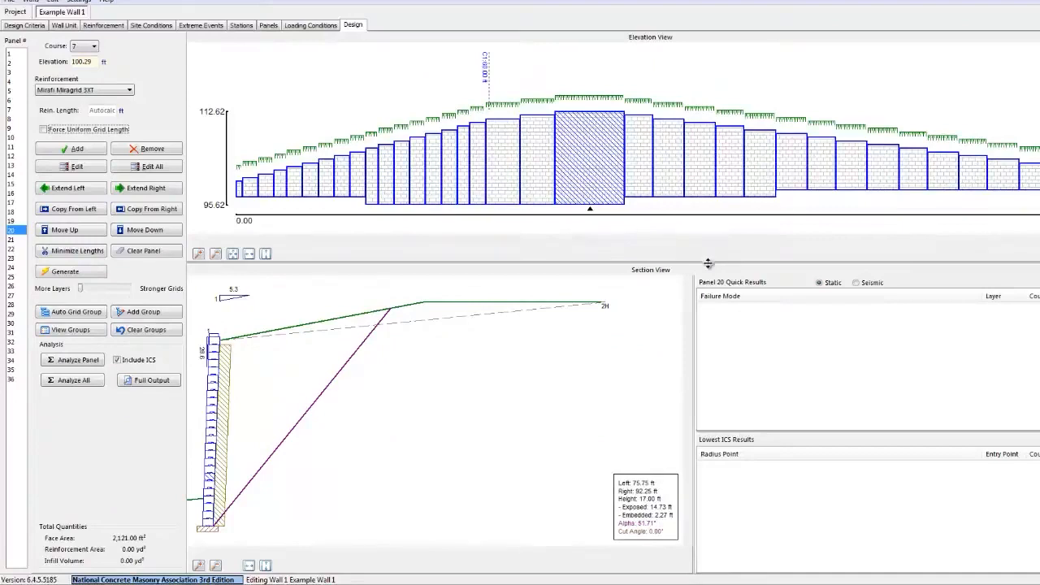
drag(708, 263, 707, 279)
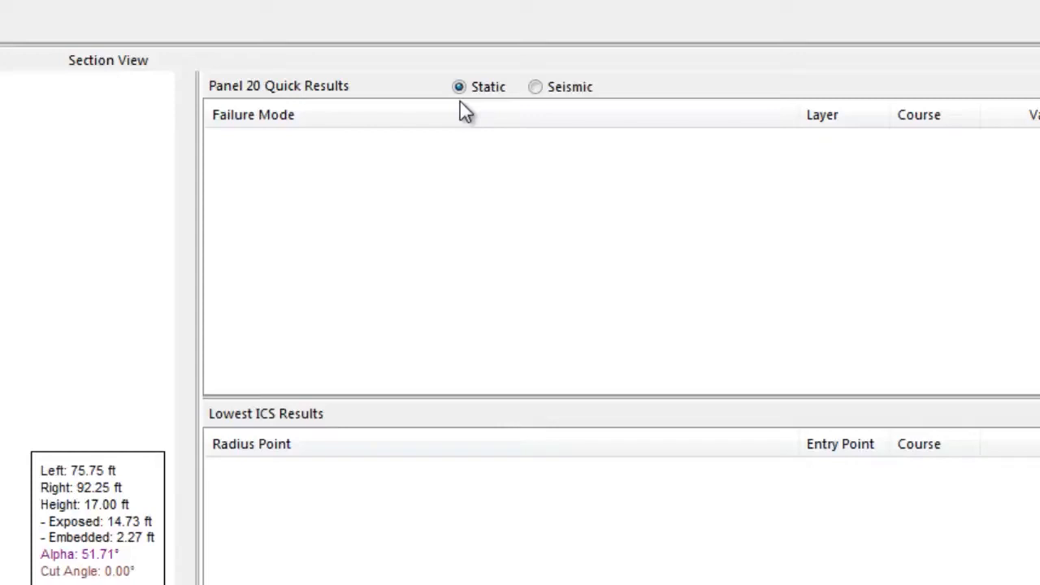
- Check the Seismic and Static quick results options and the list of available reinforcement grids, keeping Static and Mirafi Miragrid 3XT
click(536, 87)
click(460, 88)
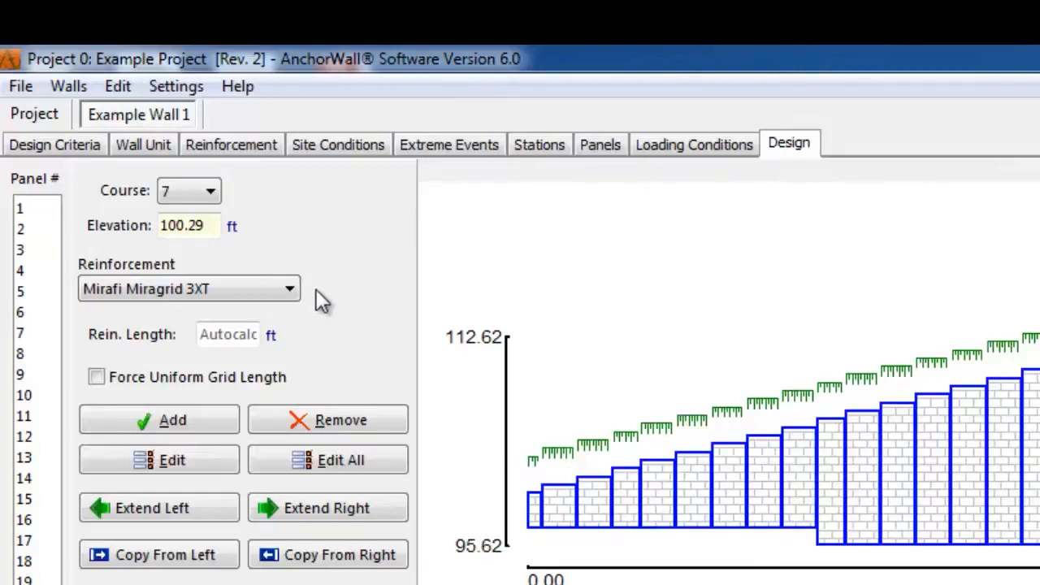
click(290, 290)
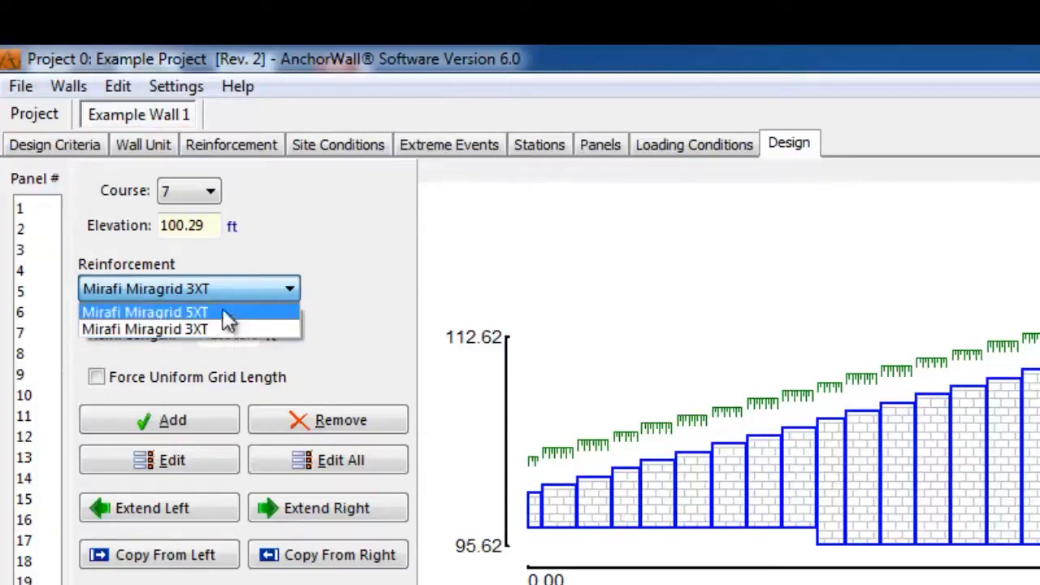
click(358, 271)
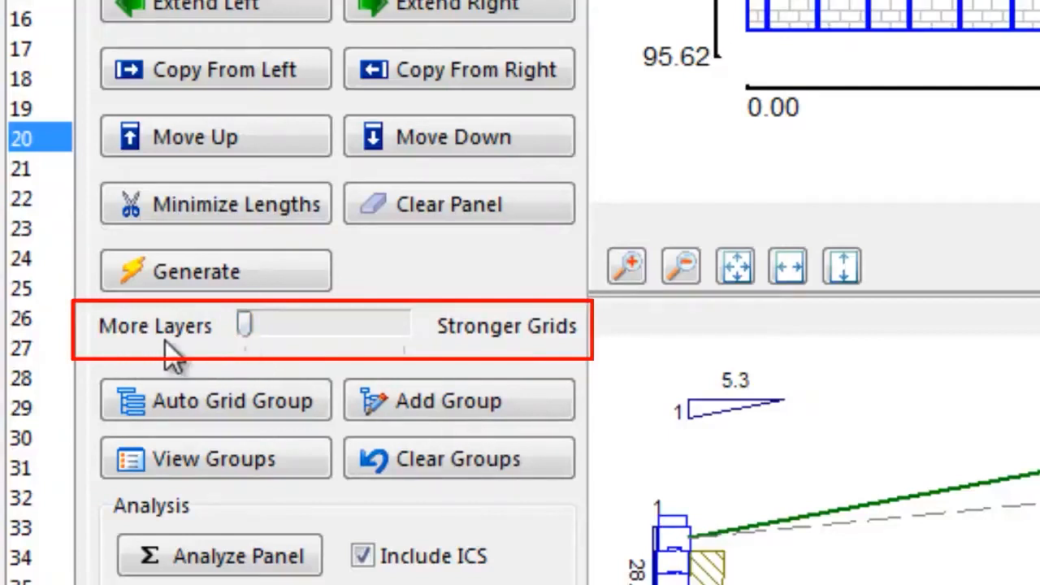
- Shift the generation preference to Stronger Grids, then restore it to More Layers
drag(244, 327, 409, 340)
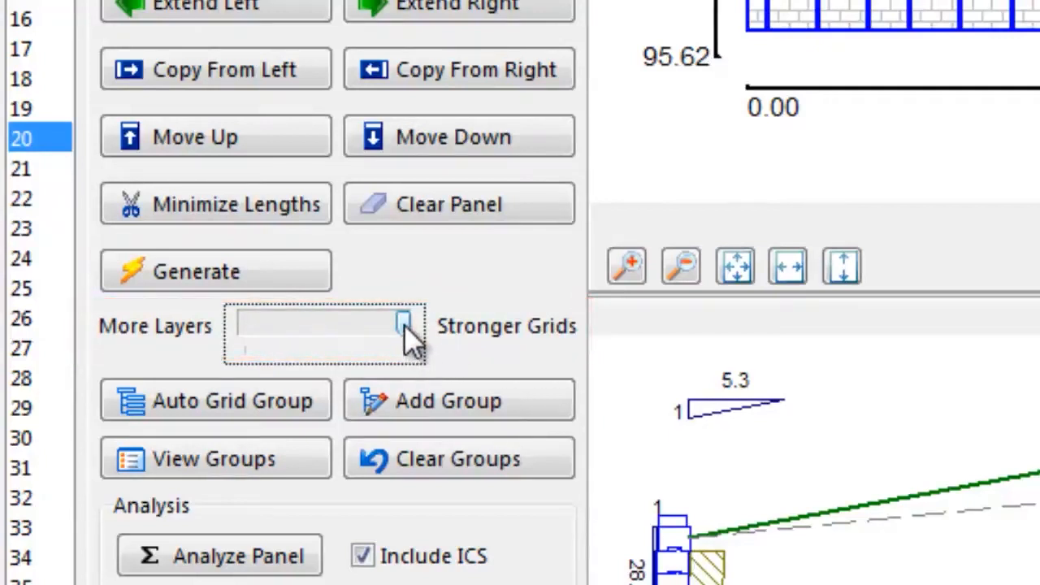
drag(402, 327, 455, 347)
drag(404, 327, 204, 366)
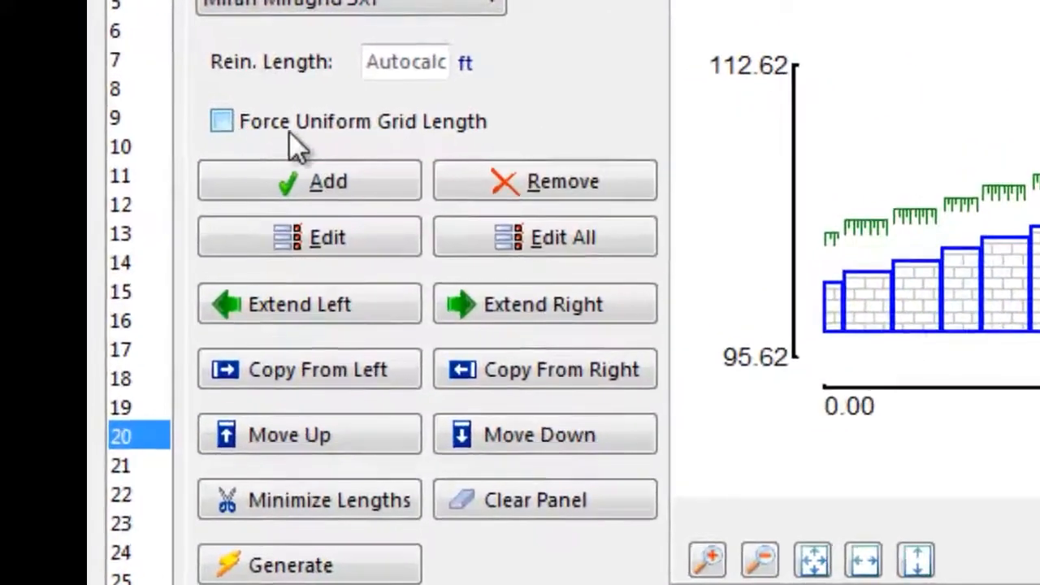
- Generate the reinforcement layout with a forced uniform grid length, and exclude ICS from the analysis
click(220, 120)
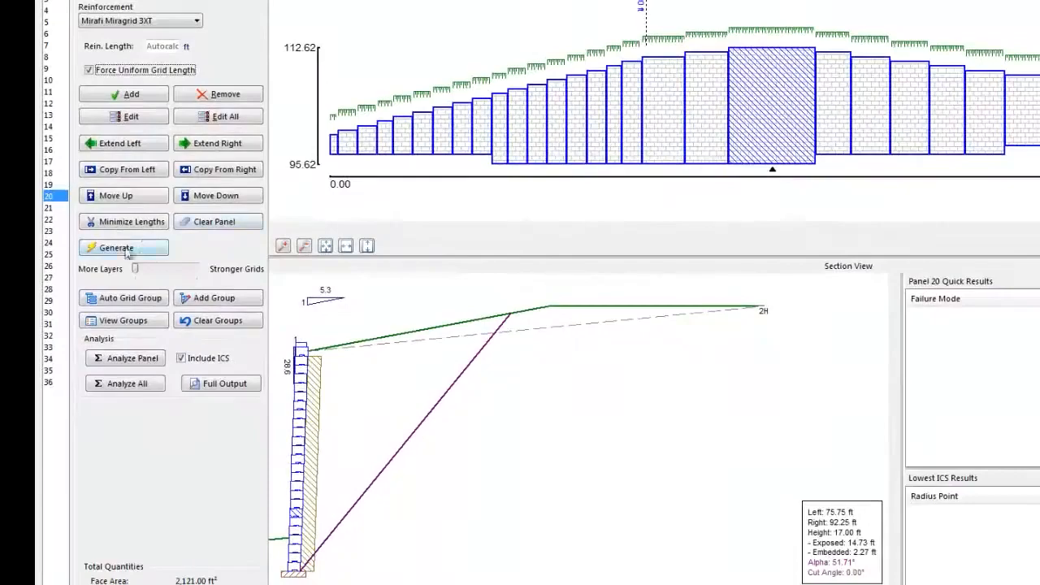
click(43, 273)
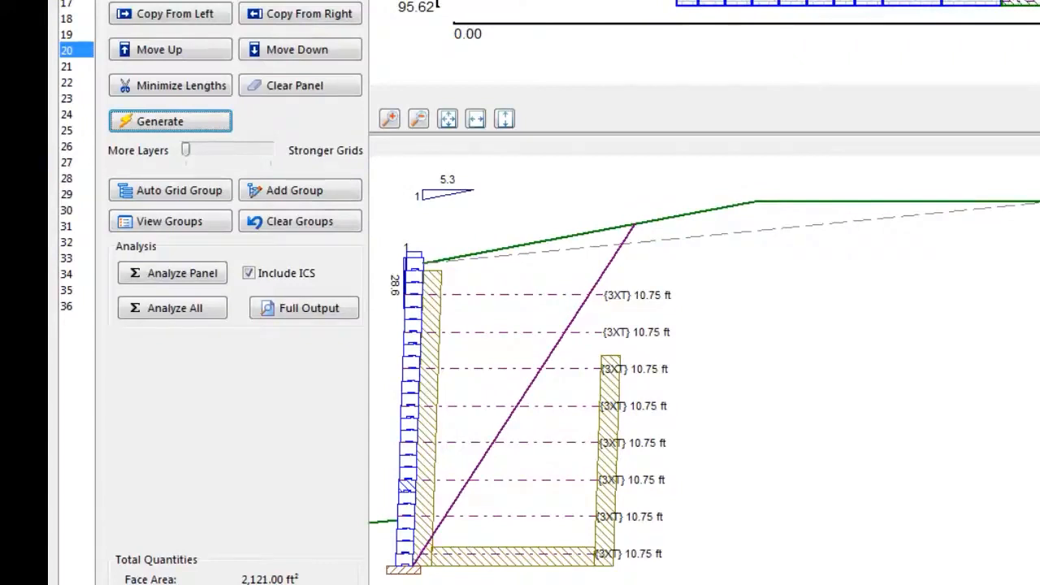
click(249, 274)
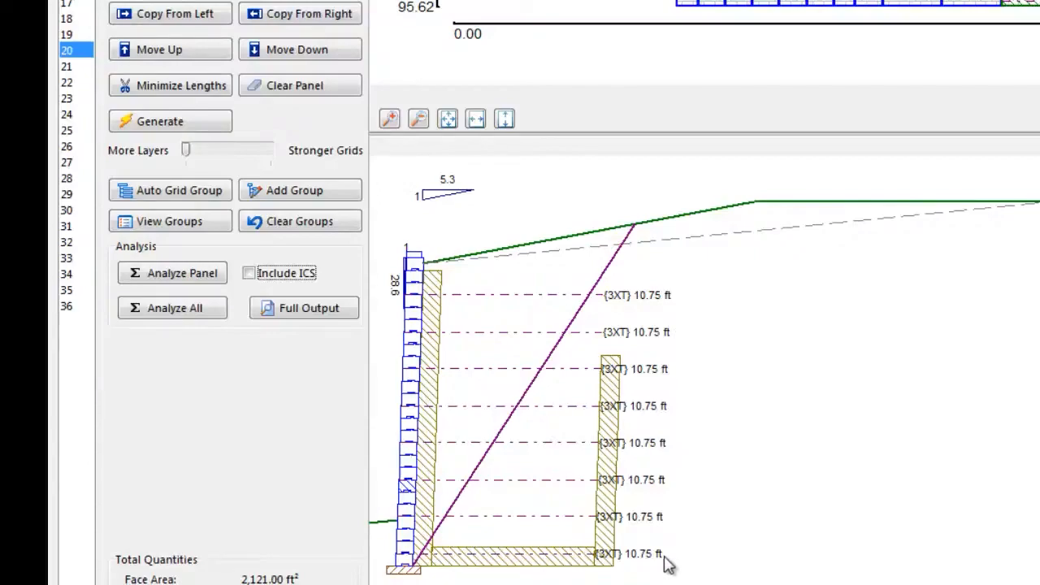
- Analyze panel 20 without ICS and give the Quick Results list more height to show all the failure modes
click(172, 275)
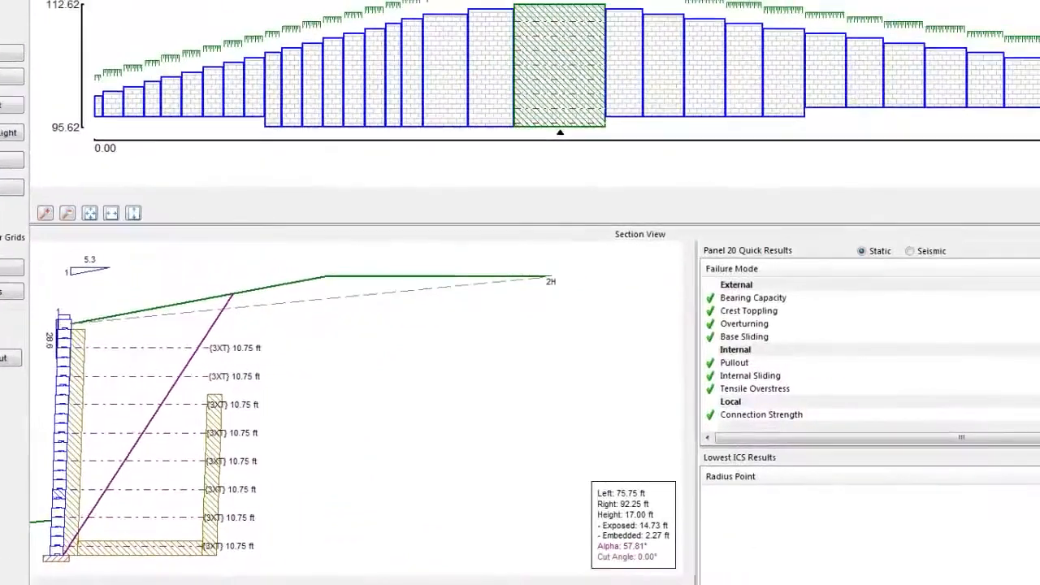
drag(831, 447, 838, 507)
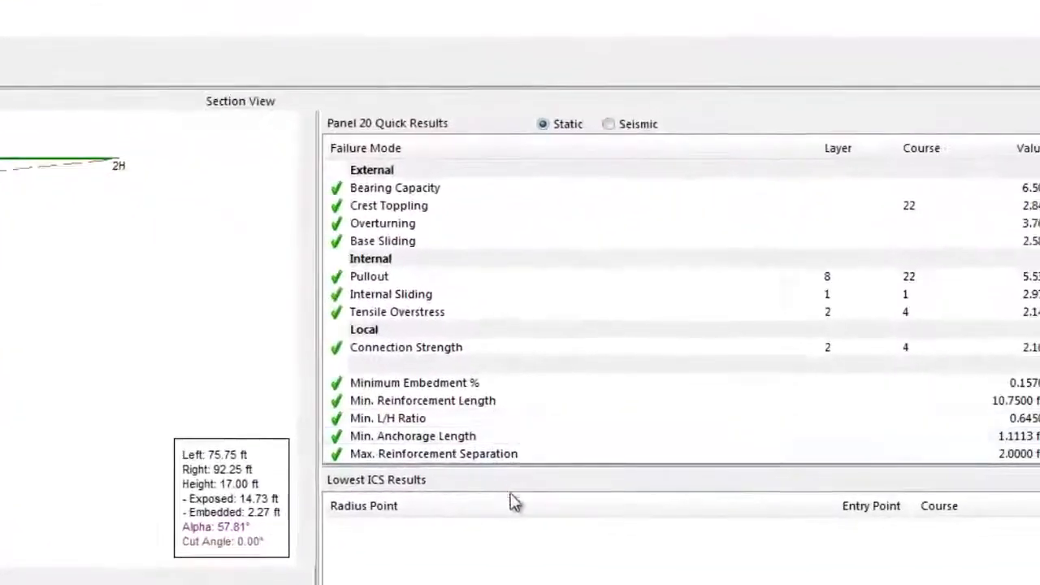
drag(541, 469, 541, 497)
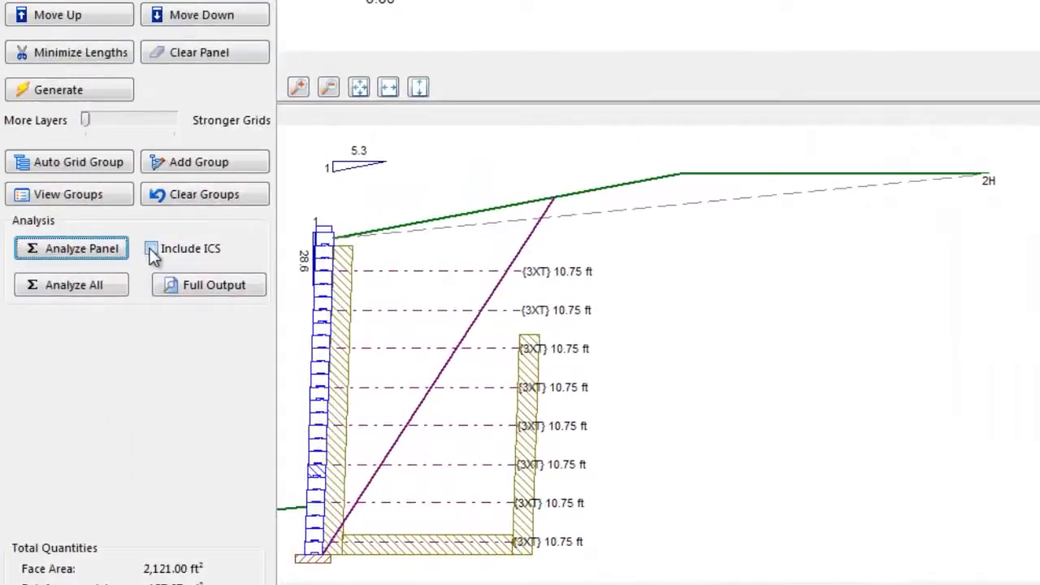
- Include ICS in the analysis and analyze panel 20 again
click(152, 250)
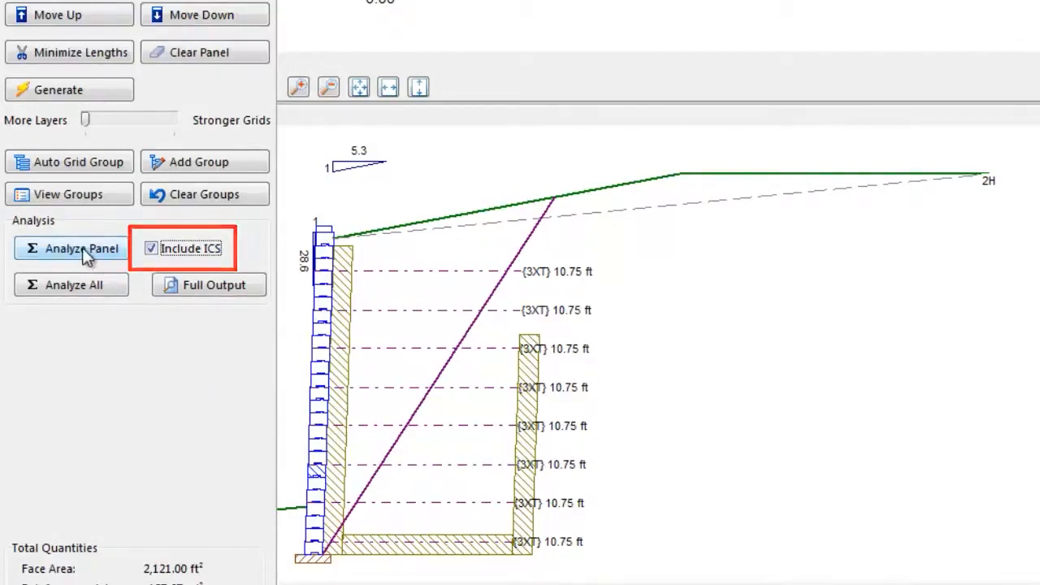
click(153, 252)
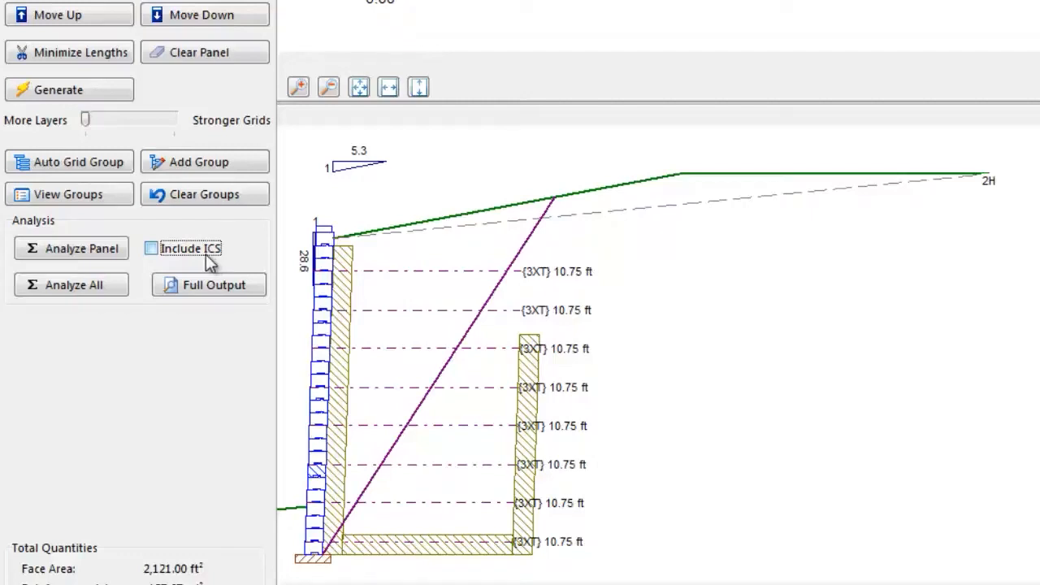
click(152, 250)
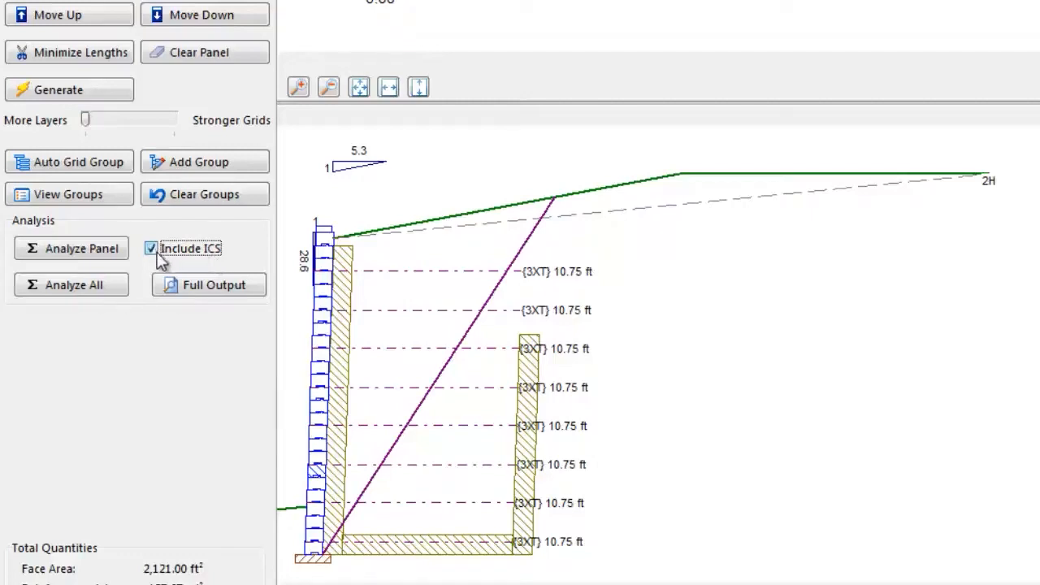
click(88, 251)
click(84, 247)
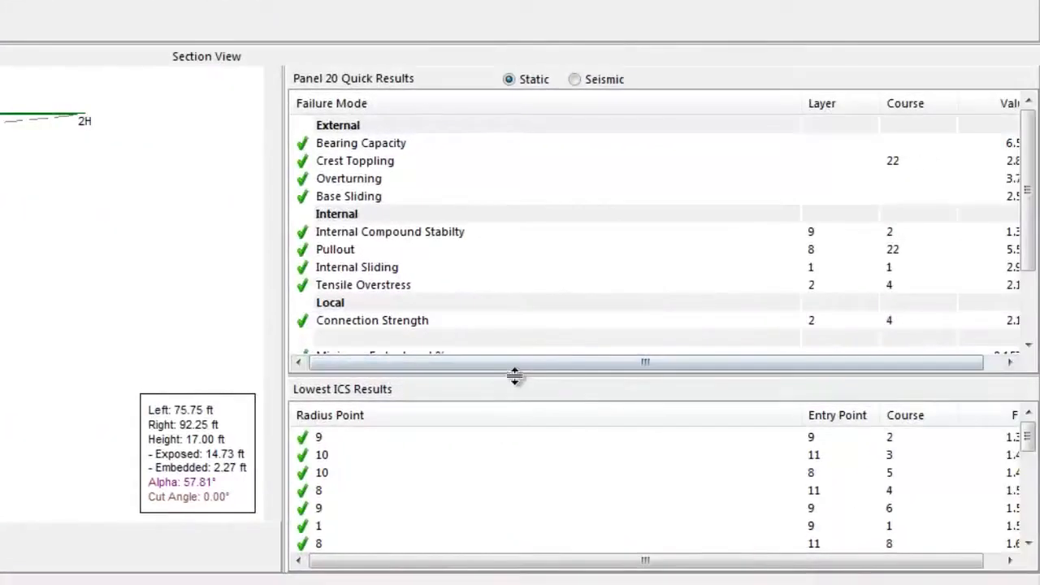
- Enlarge the Quick Results list and check the Seismic results including Internal Compound Stability, ending on Static
drag(515, 376, 516, 405)
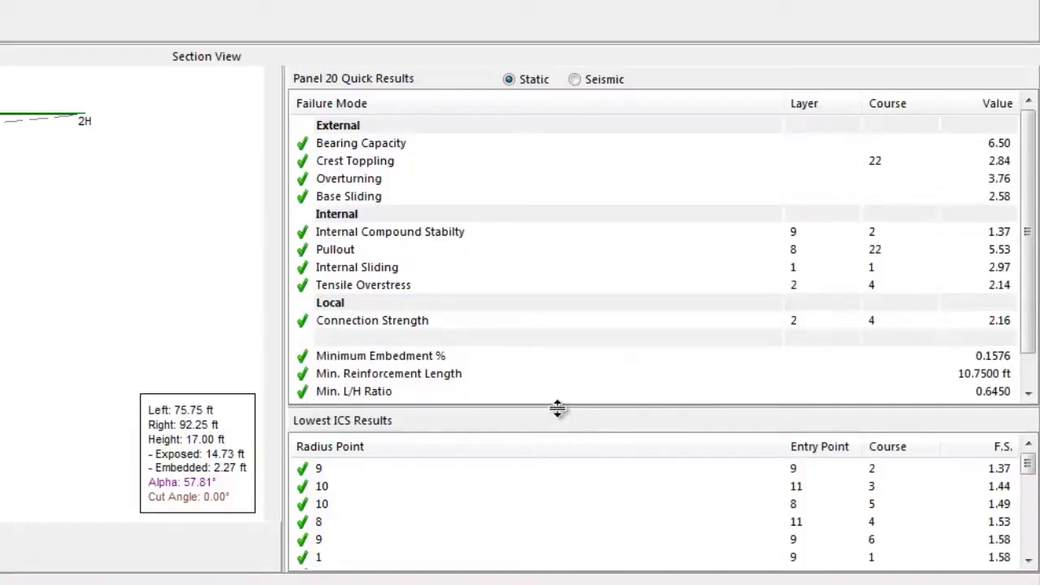
click(585, 81)
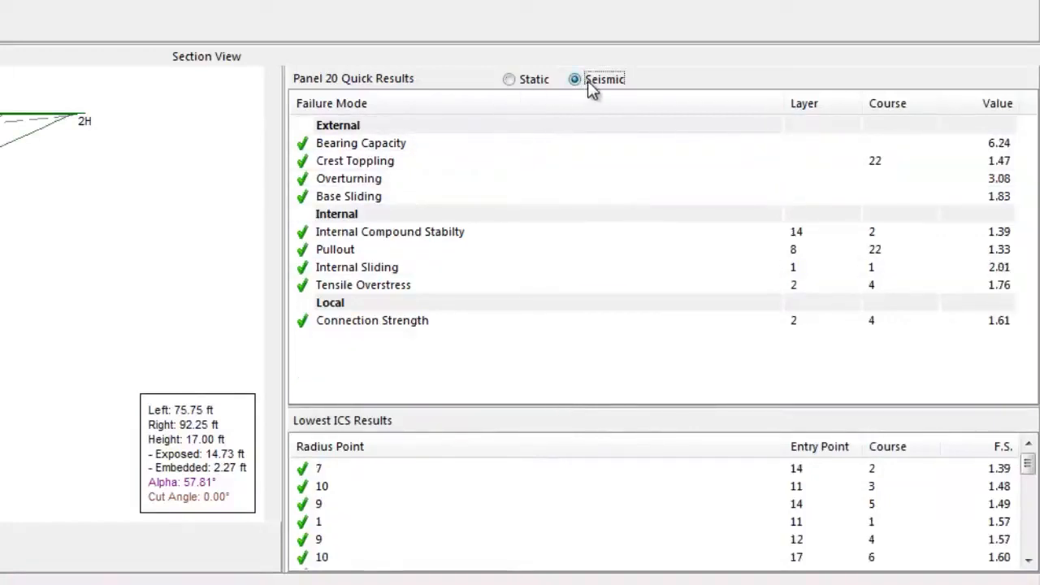
click(510, 80)
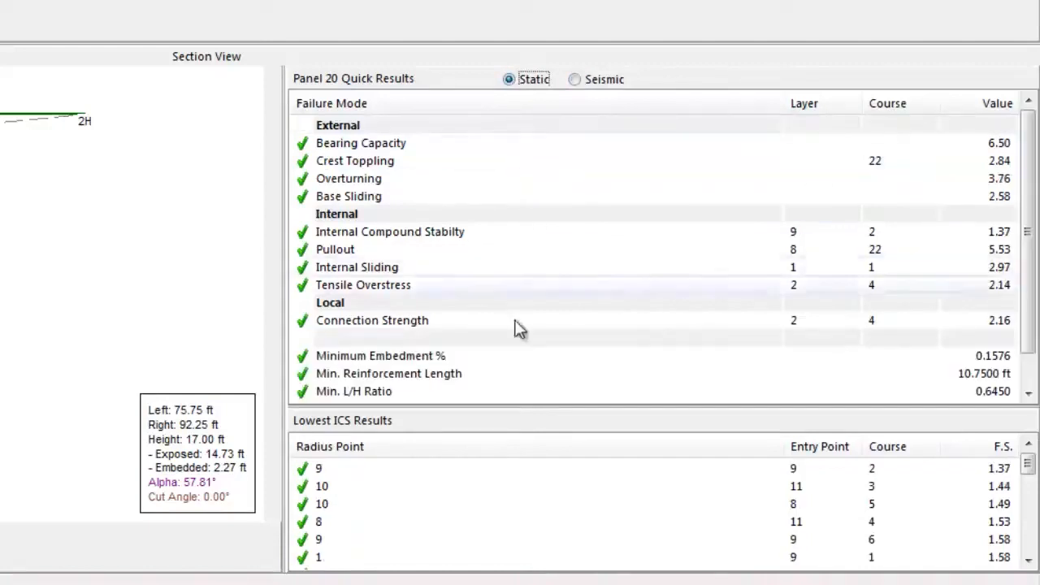
- Enlarge the Lowest ICS Results list and go through its static radius points one by one, ending on the lowest safety factor
drag(558, 405, 569, 297)
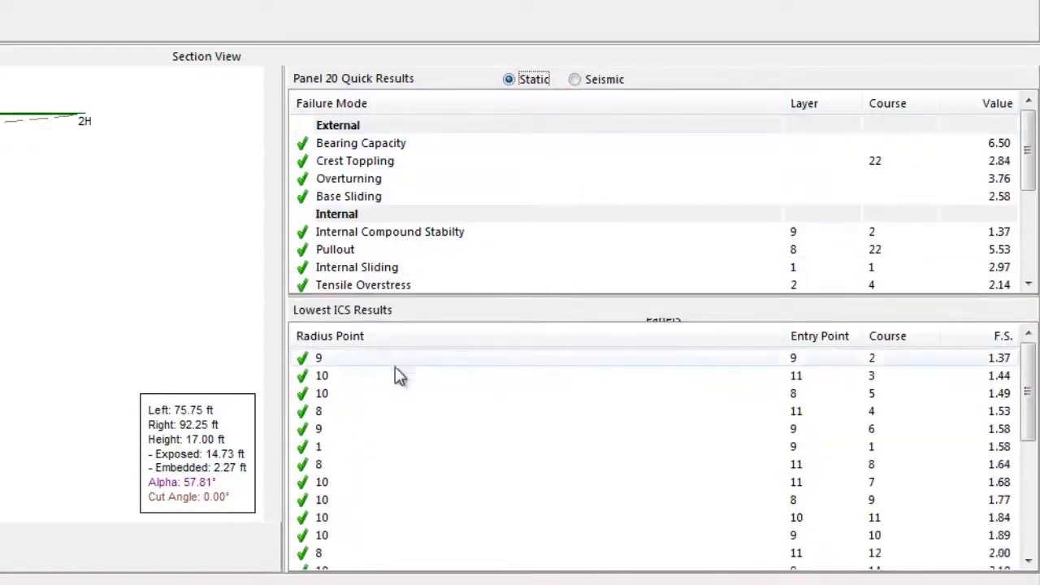
click(365, 379)
click(356, 395)
click(351, 413)
click(345, 430)
click(341, 448)
click(342, 465)
click(341, 483)
click(341, 500)
click(341, 518)
click(341, 536)
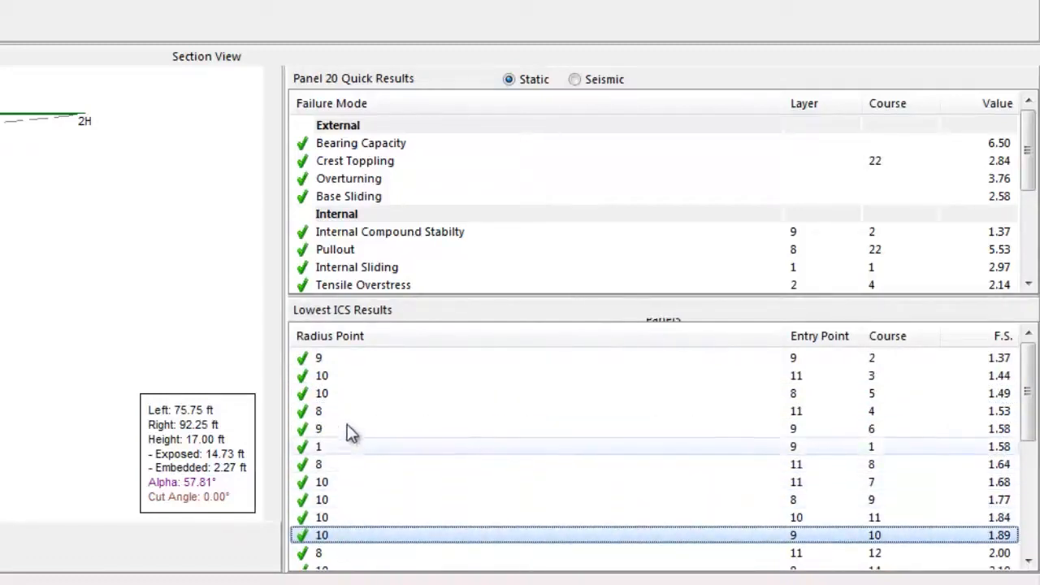
click(356, 360)
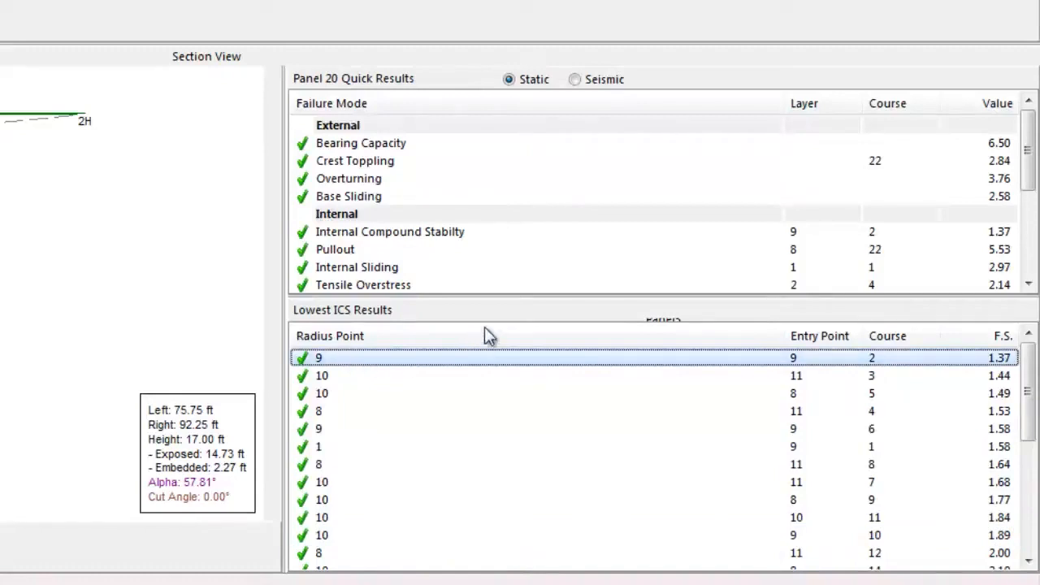
- Rebalance the heights of the two result lists and compare the Seismic and Static ICS results, returning to Static
drag(504, 297, 527, 354)
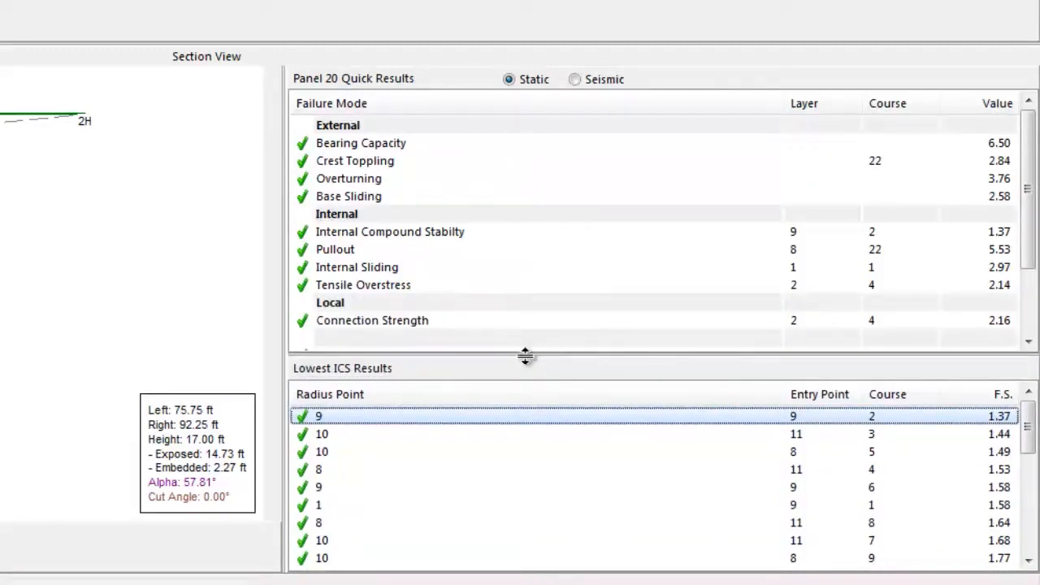
click(577, 80)
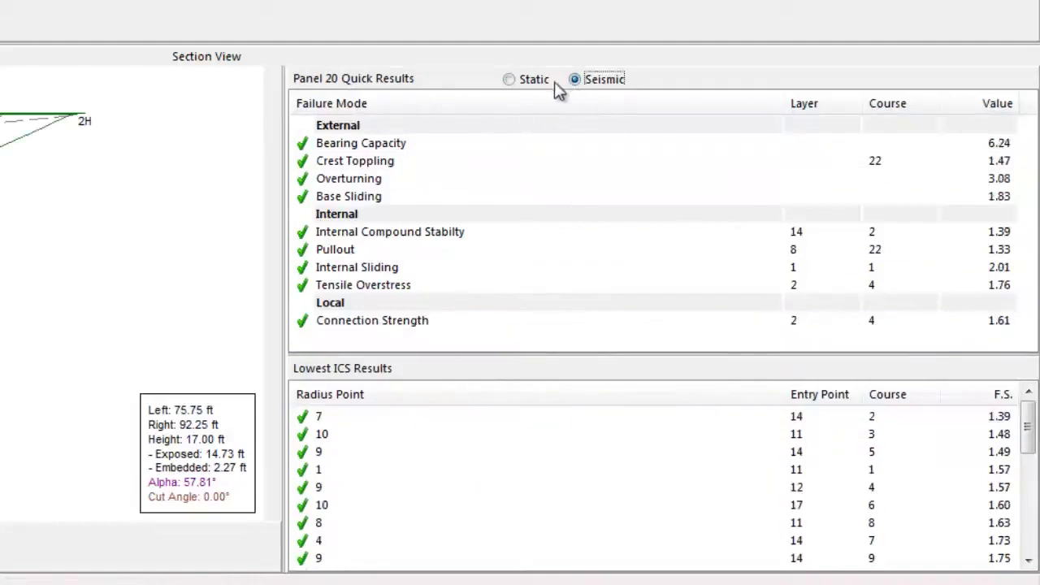
click(512, 81)
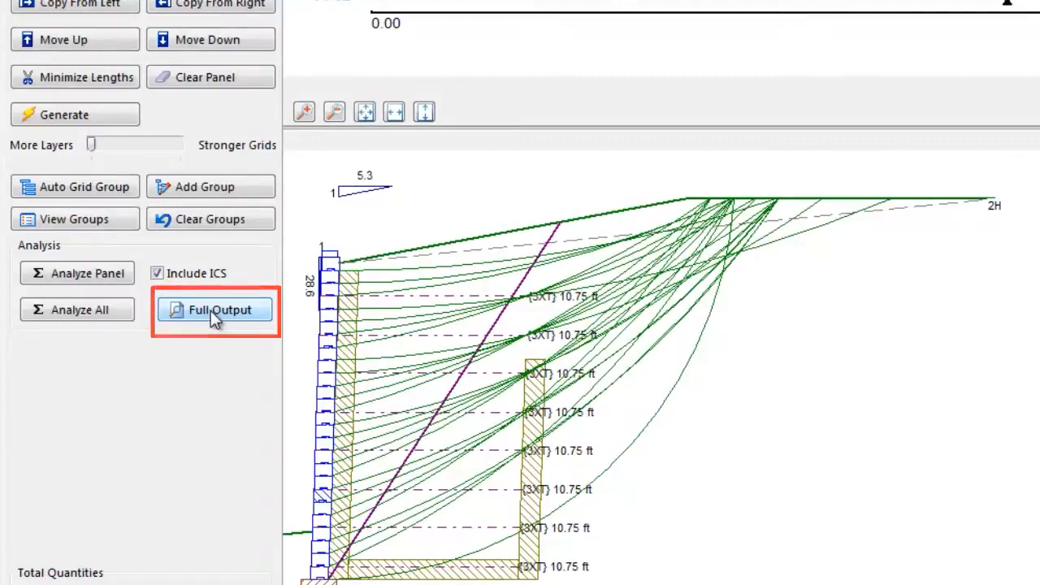
- Open the full analysis output for panel 20 and look through the static failure modes for every layer
click(210, 311)
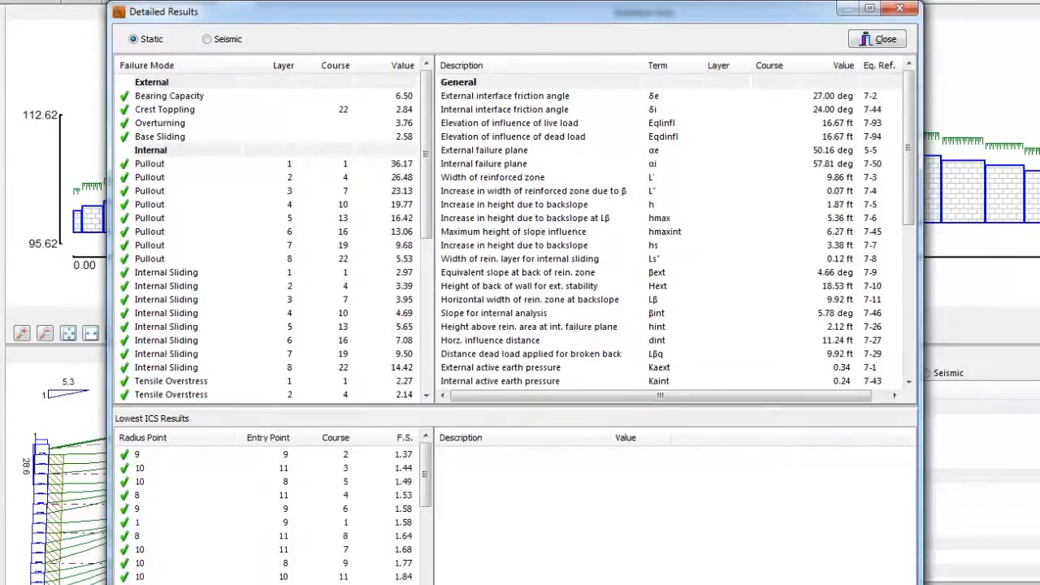
drag(426, 236, 423, 355)
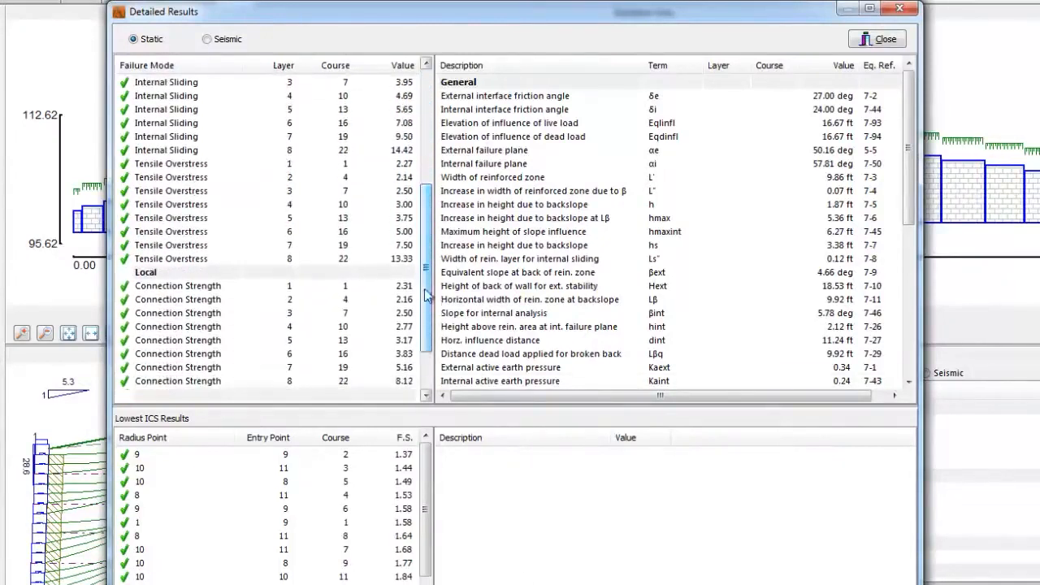
drag(429, 245, 428, 130)
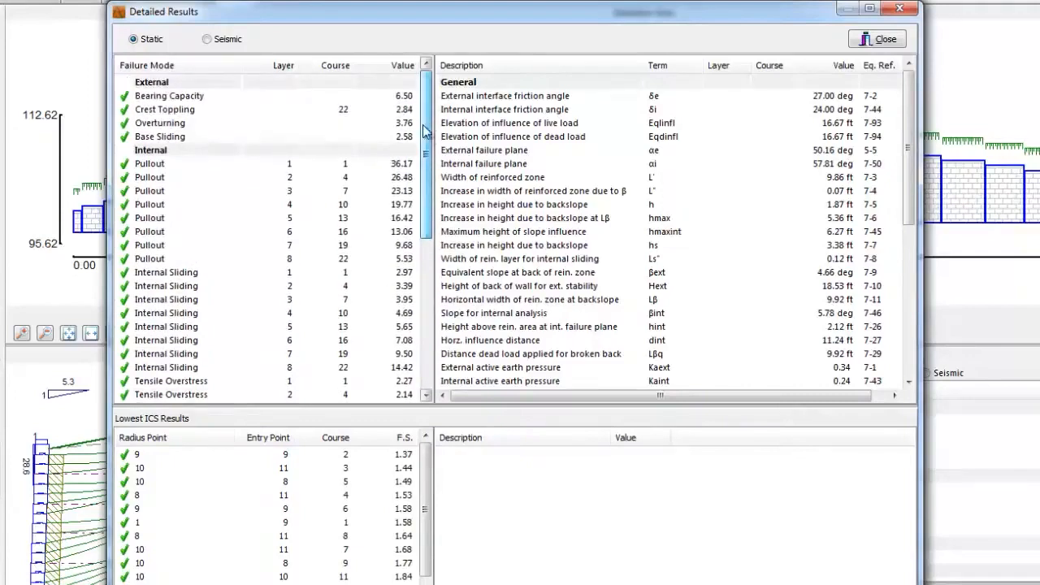
- Examine the detailed Internal Sliding calculations for layers 1 to 5 in the static results
click(163, 276)
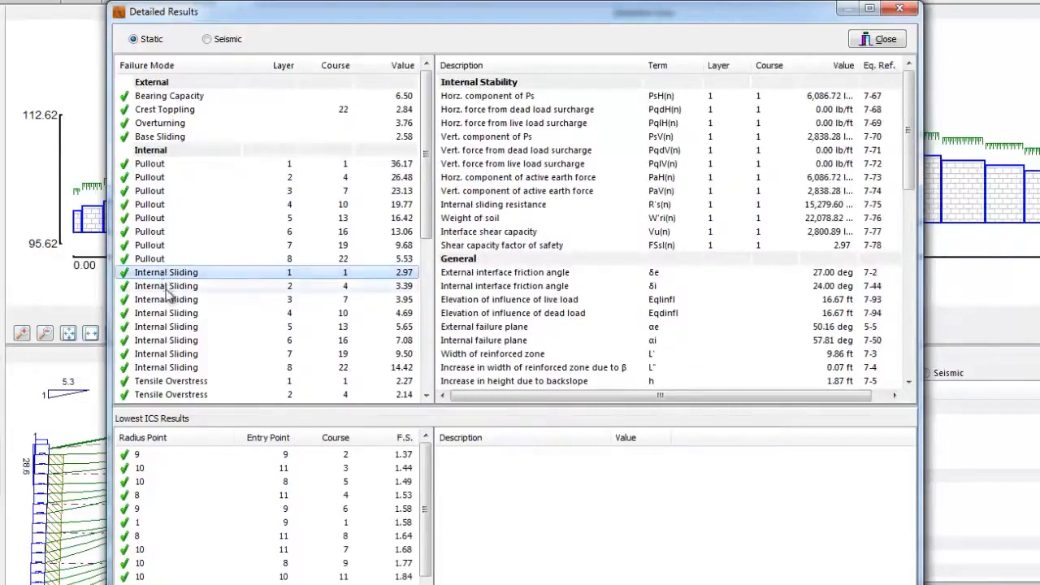
click(169, 290)
click(168, 300)
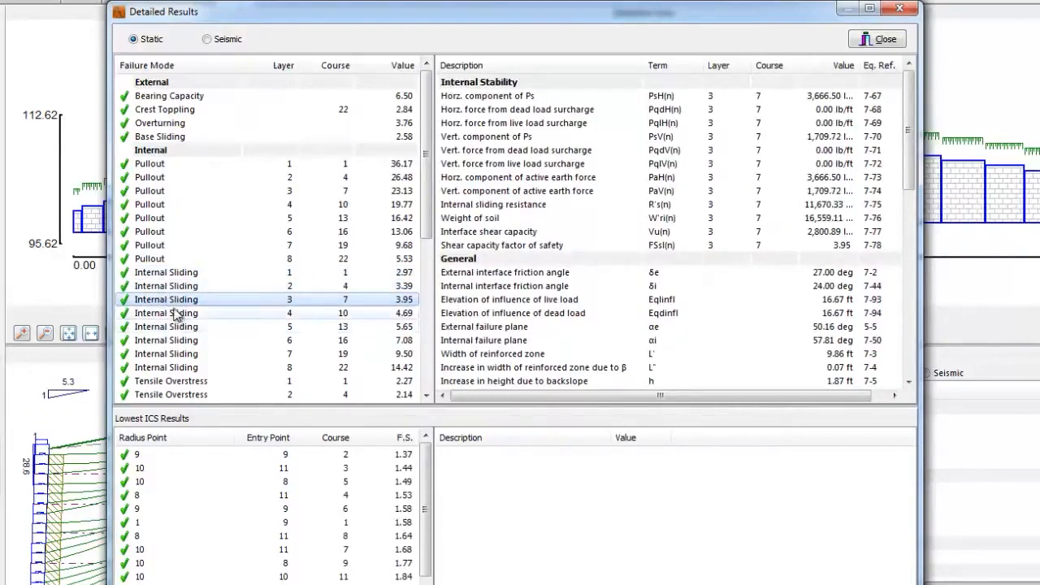
click(169, 313)
click(169, 328)
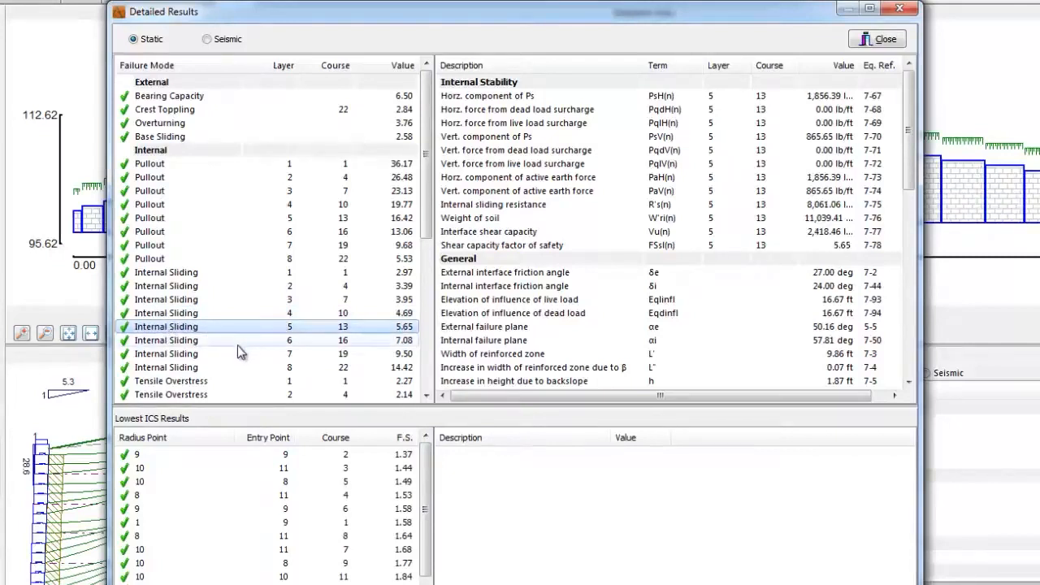
drag(428, 232, 428, 271)
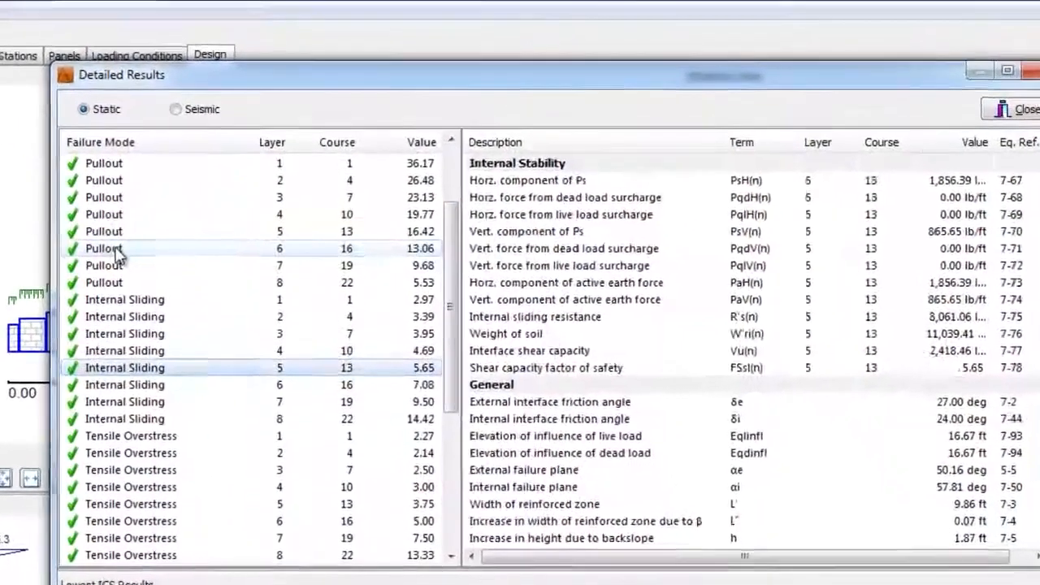
- Examine the detailed Pullout calculations for layers 3 to 6 and read through the General terms listed below them
click(160, 151)
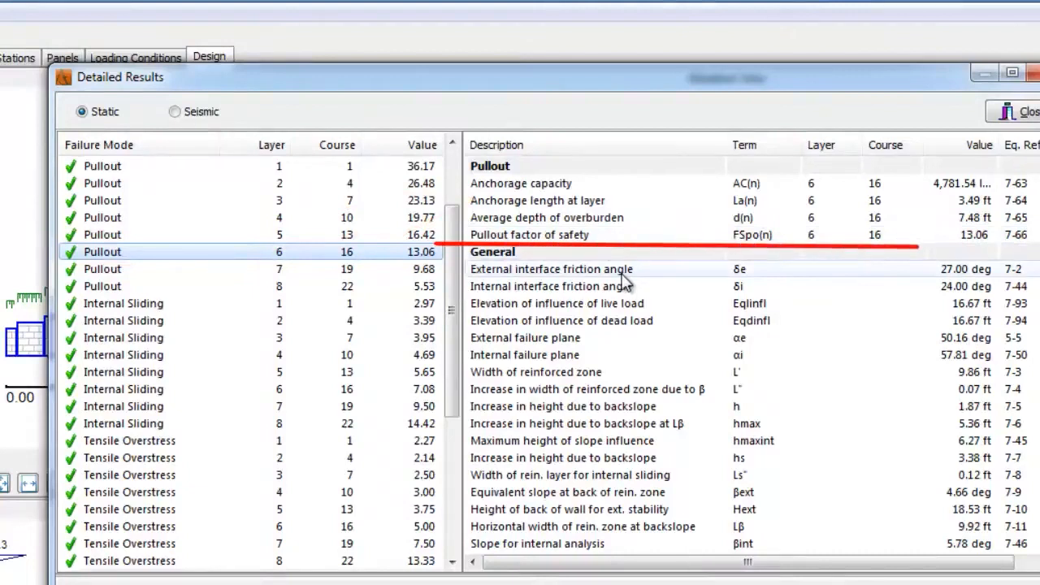
click(101, 234)
click(106, 217)
click(104, 201)
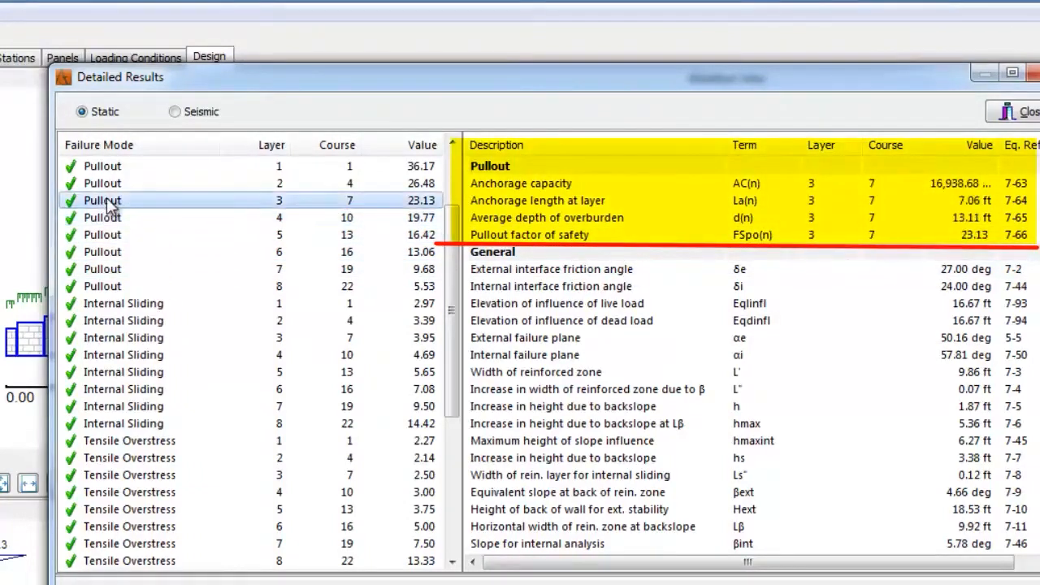
click(117, 253)
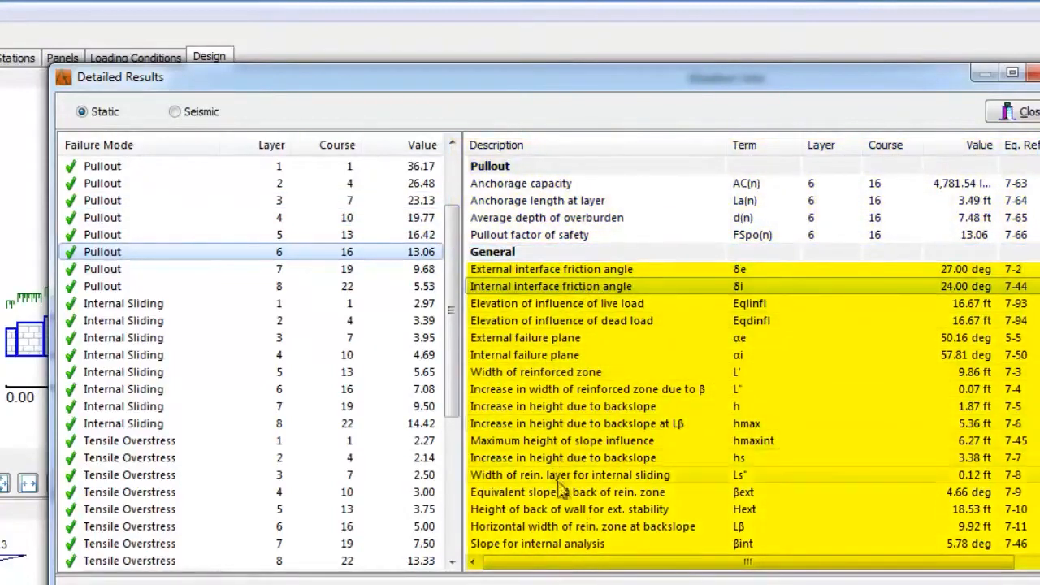
scroll(732, 287, down, 9)
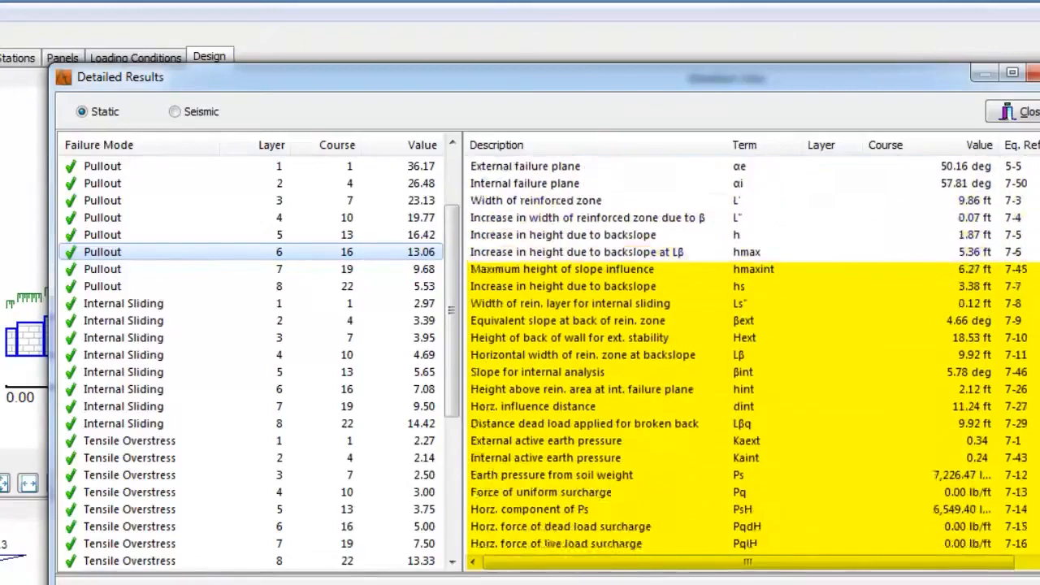
scroll(732, 349, up, 9)
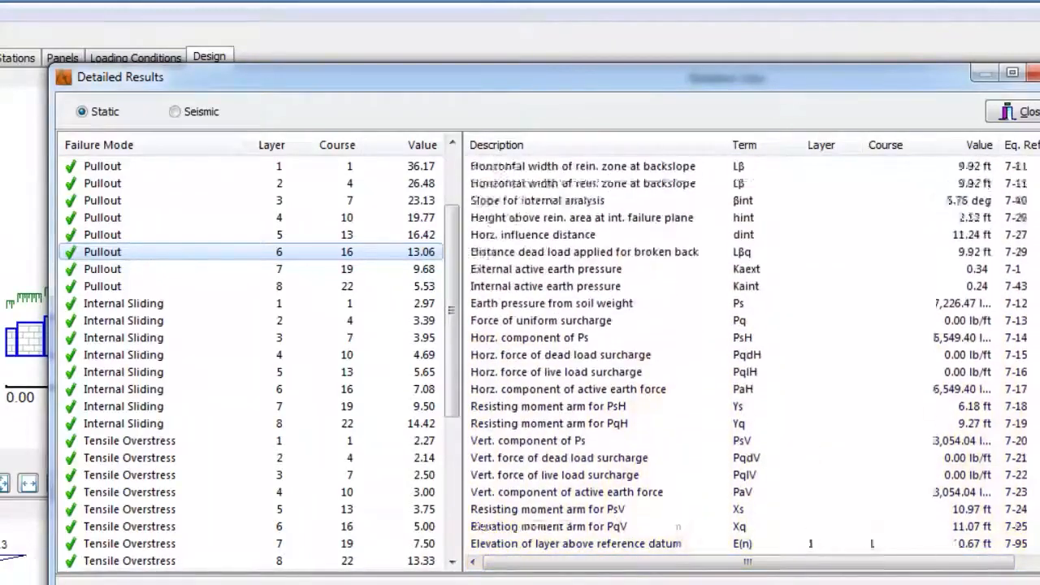
- Show the Seismic detailed results, examine the two lowest ICS radius points and close the full output
click(175, 112)
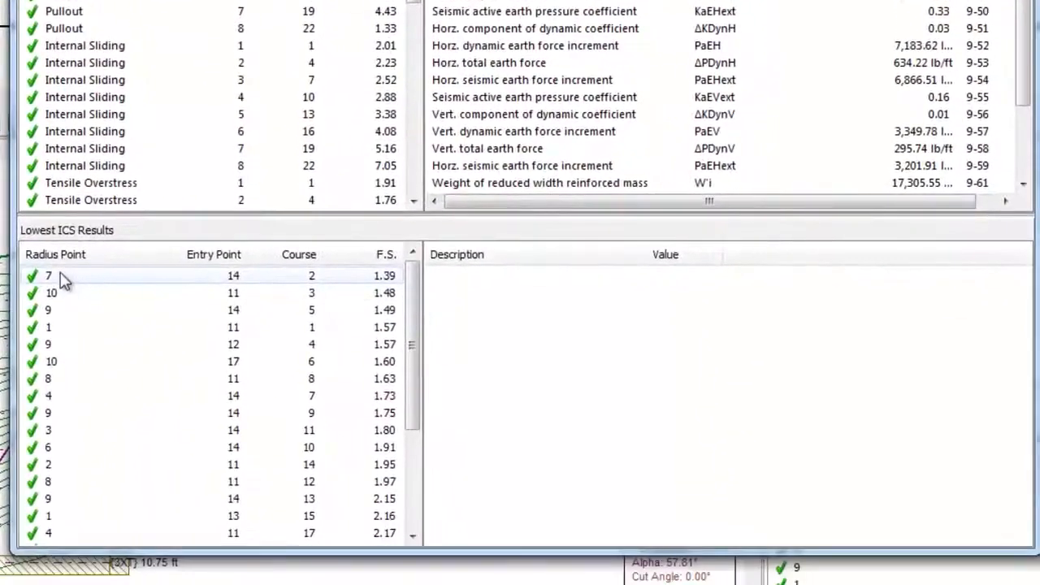
click(85, 278)
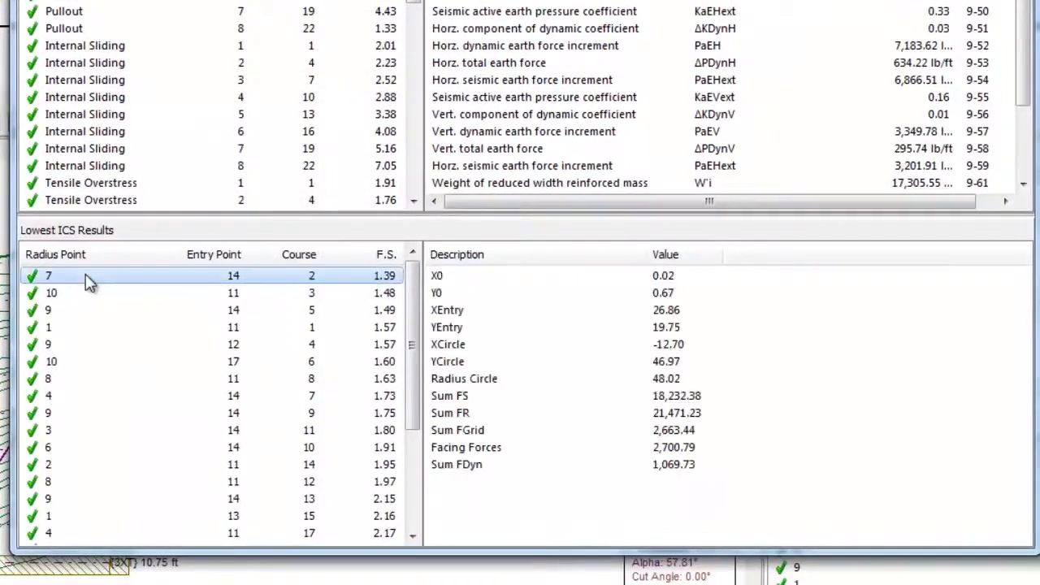
click(70, 296)
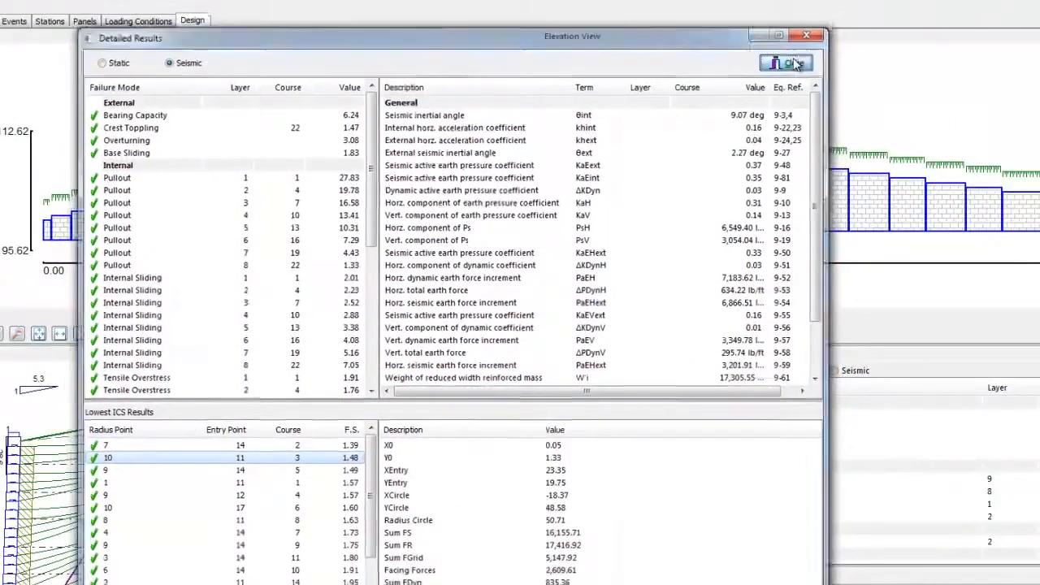
click(792, 62)
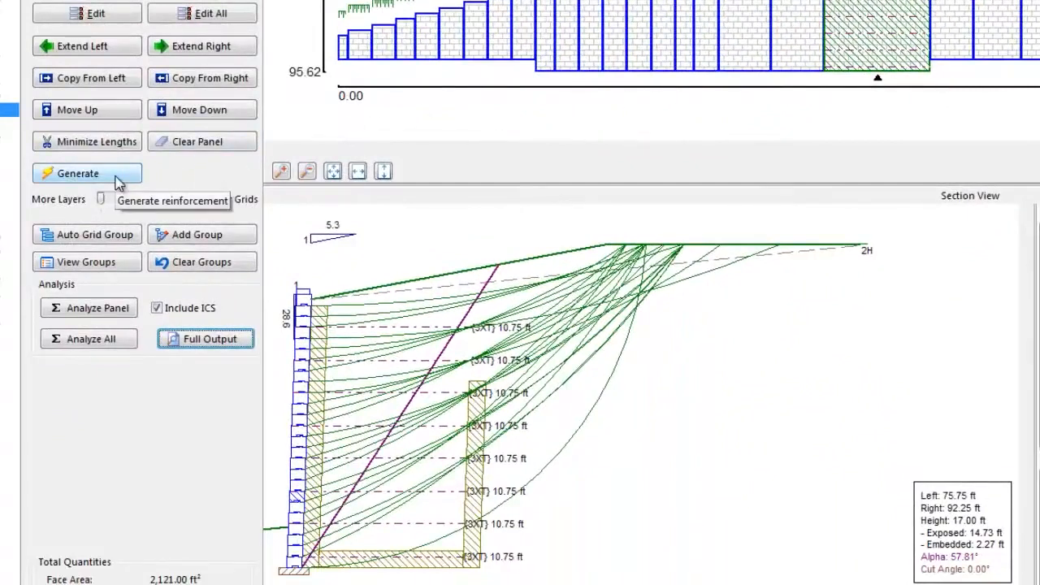
- Exclude ICS, reanalyze panel 20 and generate the reinforcement from the selected course near the top of the wall
click(156, 308)
click(98, 311)
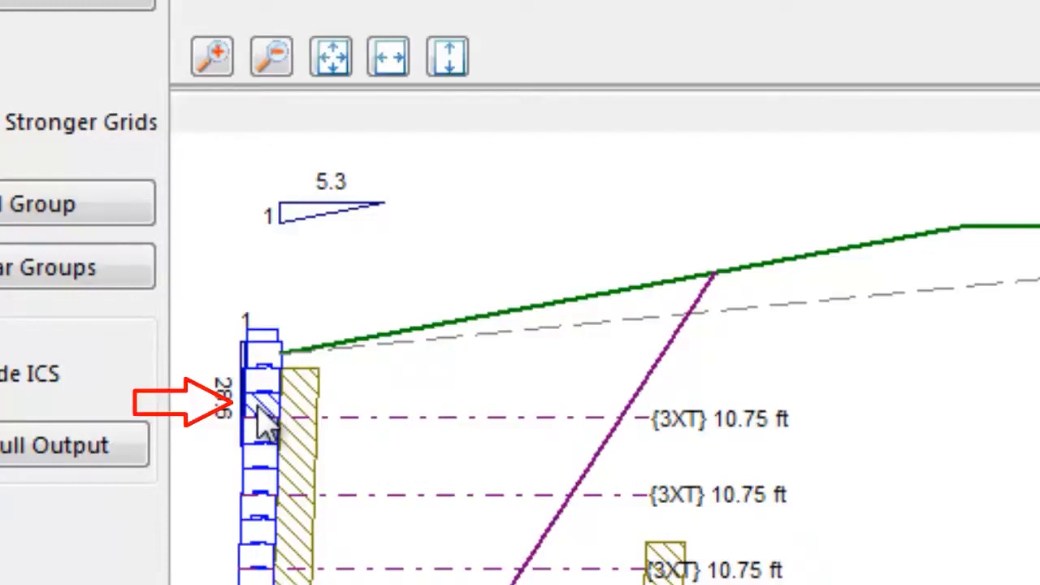
right_click(258, 410)
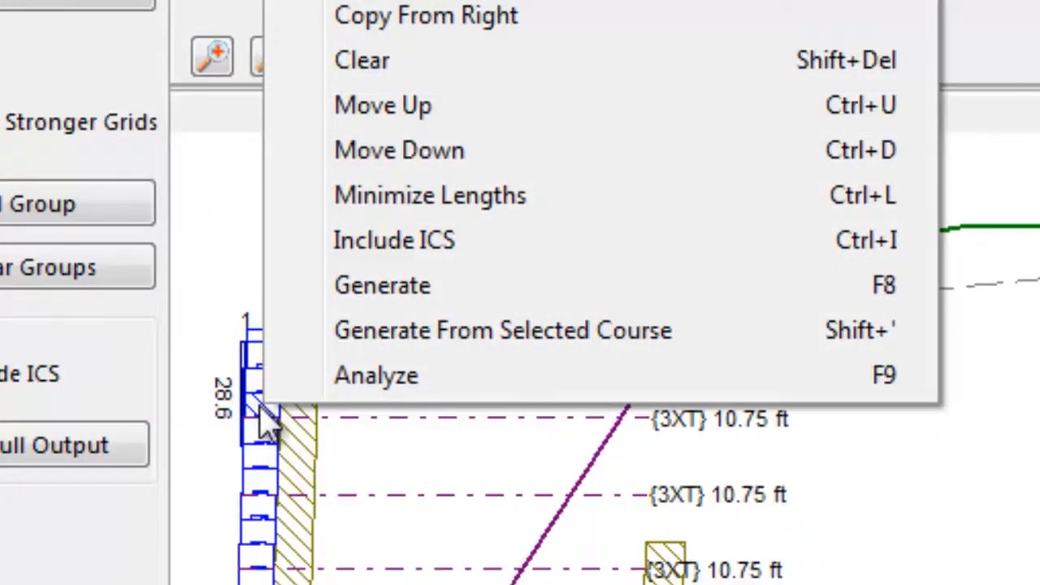
click(524, 346)
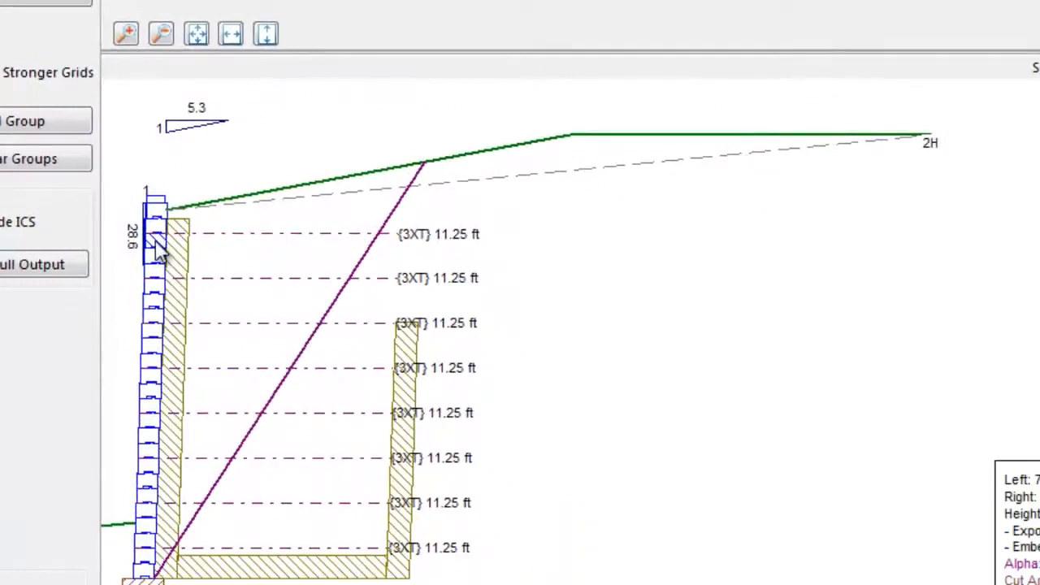
- Shift all of panel 20's grid layers up one course, move them back down
right_click(159, 252)
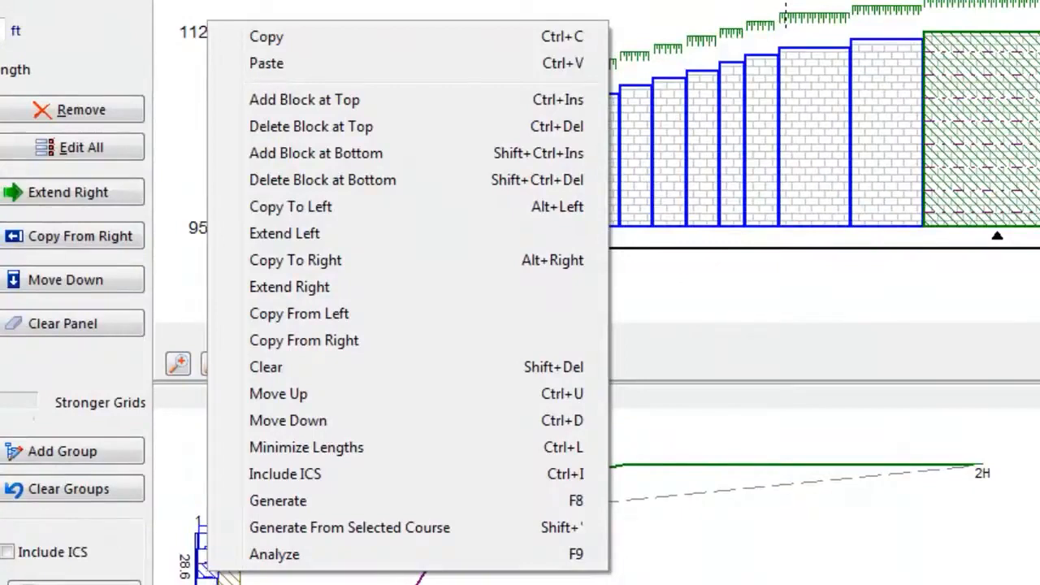
click(845, 466)
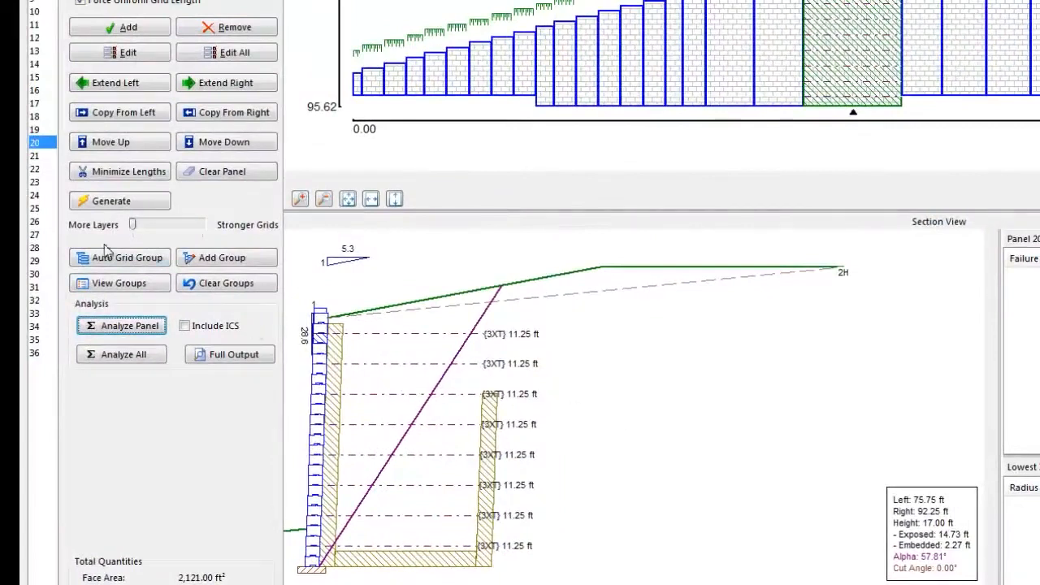
click(106, 141)
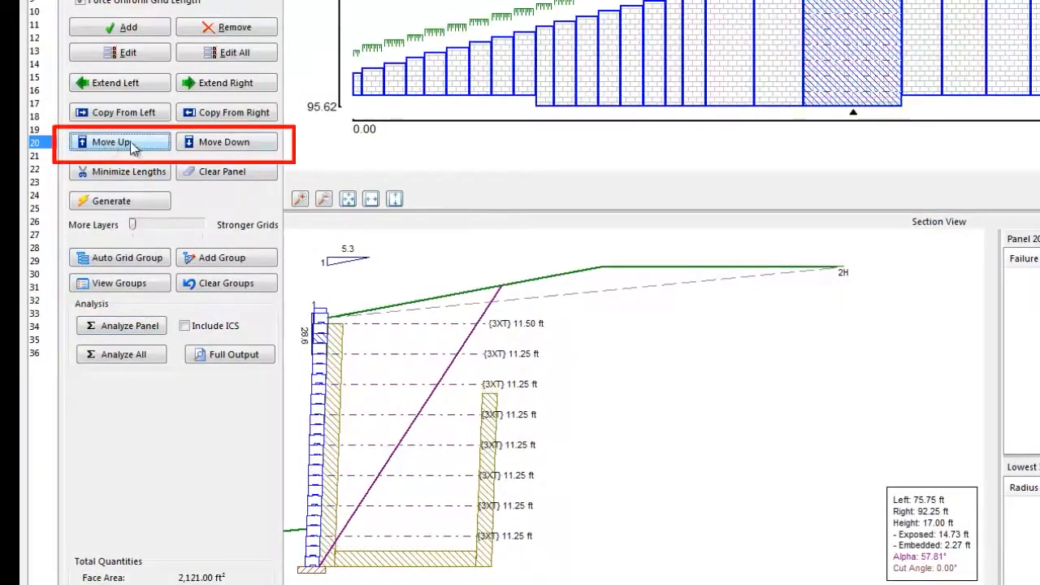
click(219, 142)
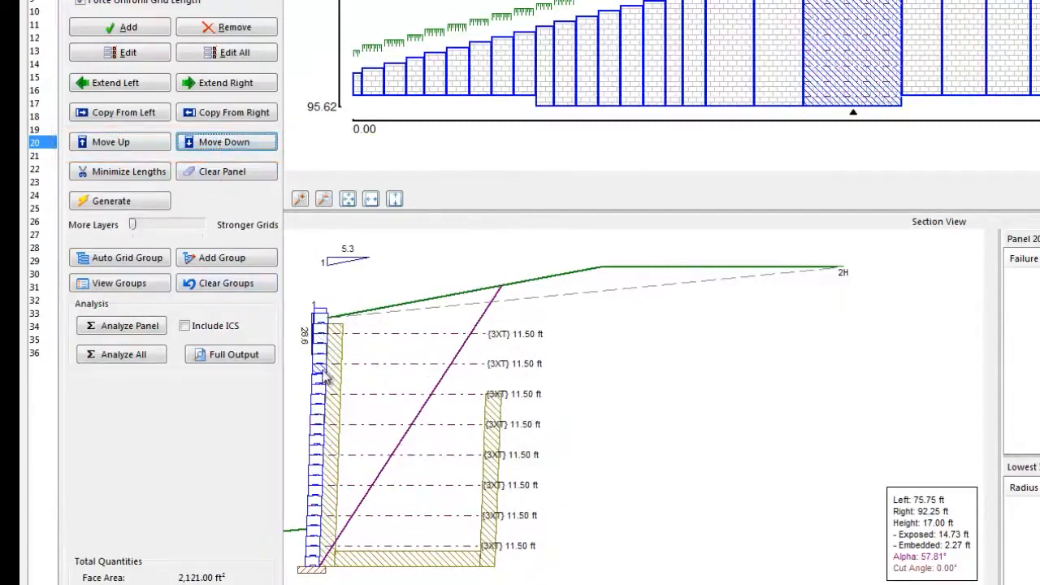
- Remove the second grid layer from the top of panel 20's section and restore it at the same course
click(318, 367)
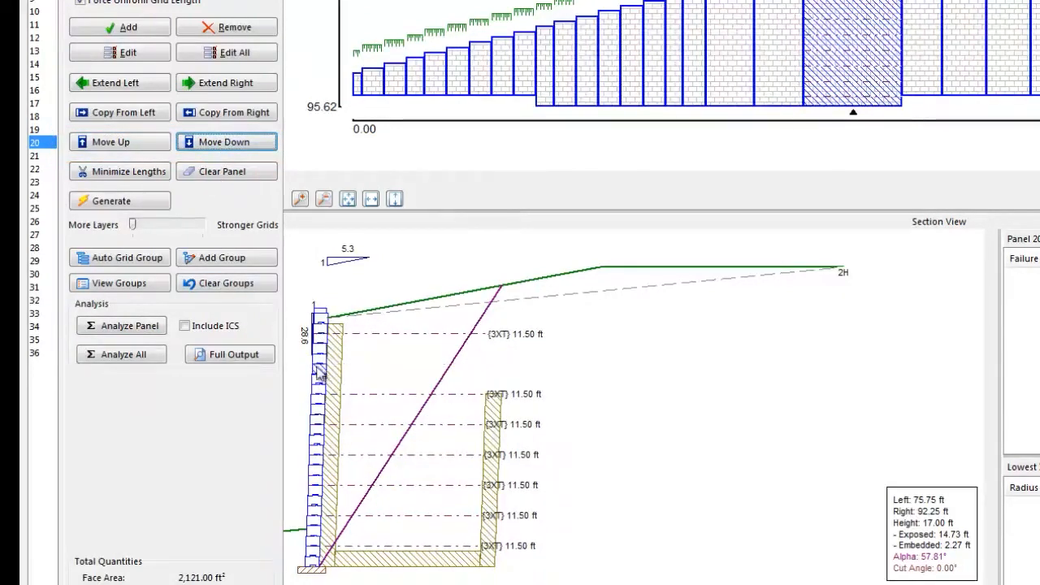
click(320, 371)
click(320, 371)
- Add a Mirafi Miragrid 3XT layer 11.5 ft long at course 21
click(320, 370)
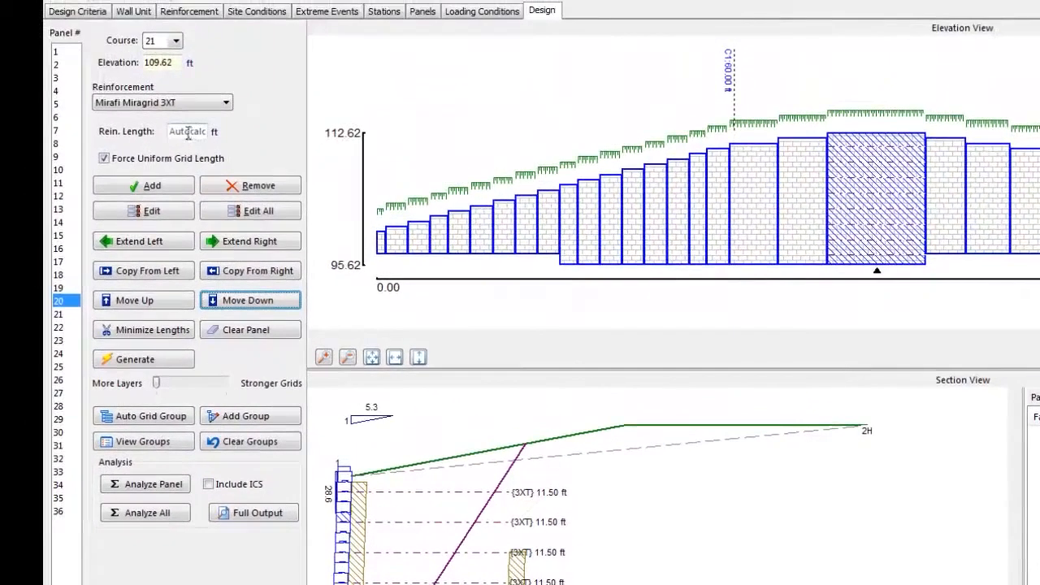
text(11.5)
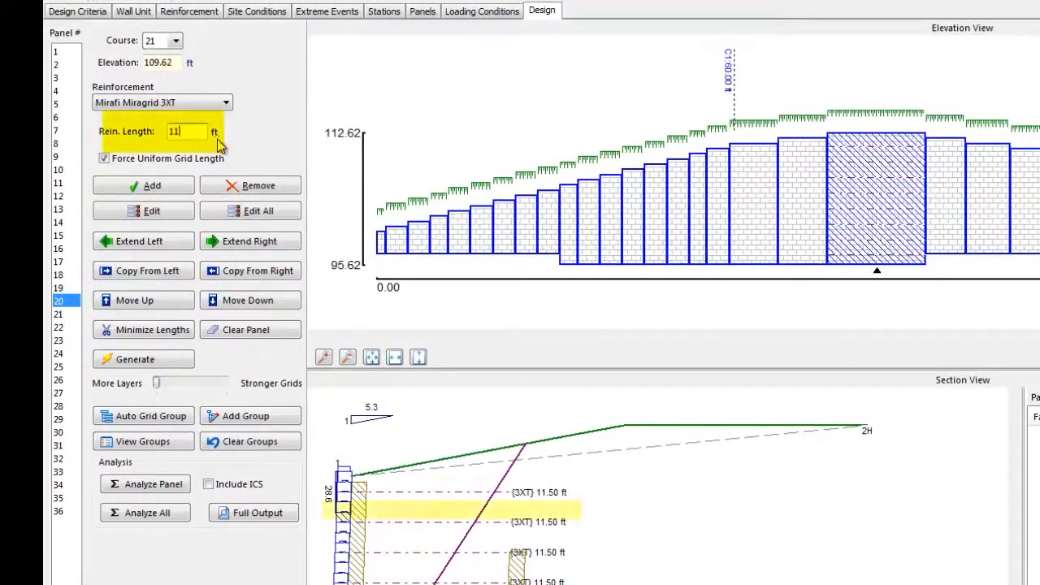
click(136, 187)
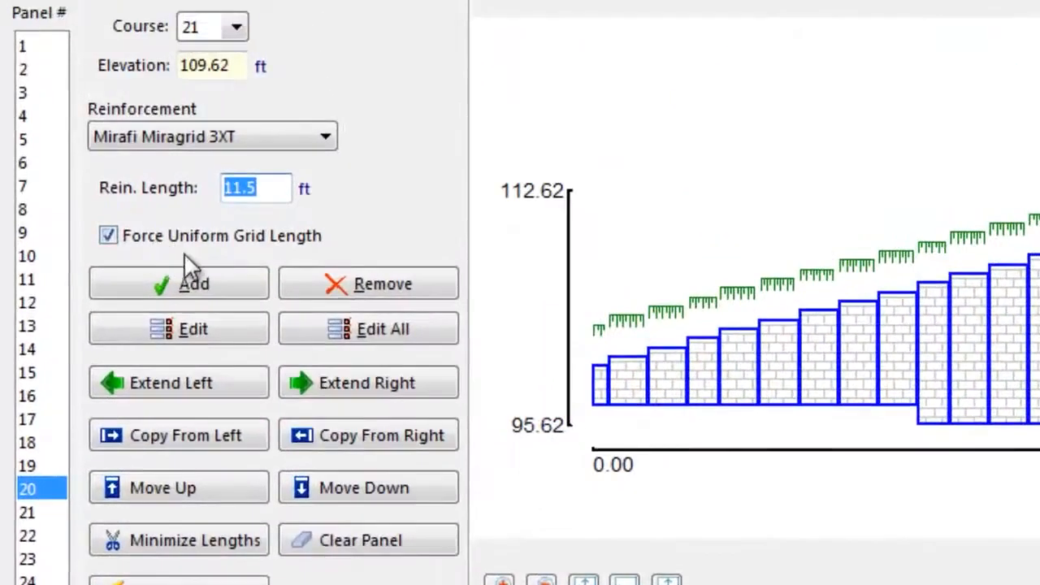
- Set the length of all grid layers to 13 ft and lengthen the six uppermost layers to 15 ft
text(1)
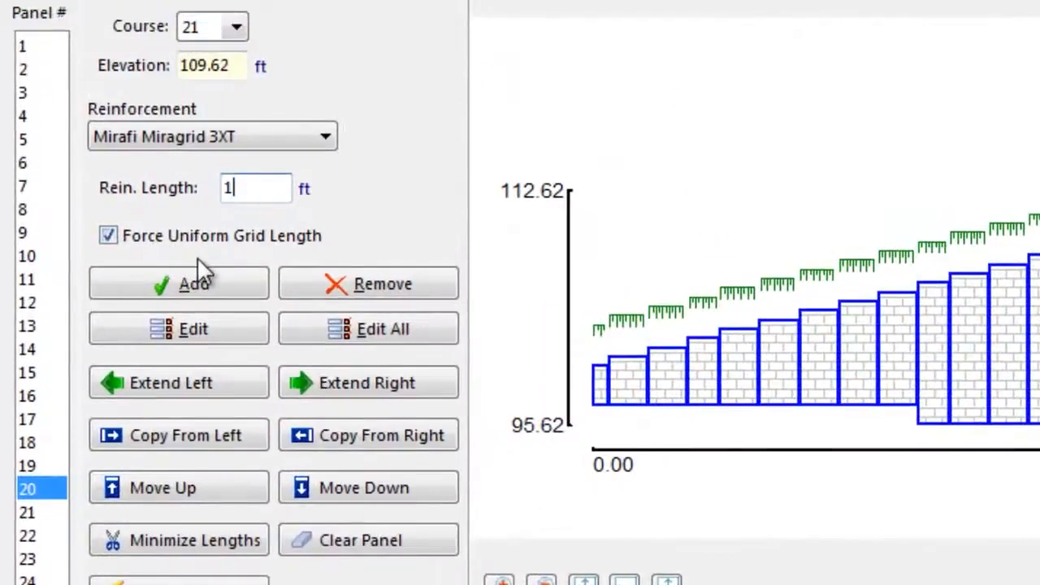
text(3)
click(389, 329)
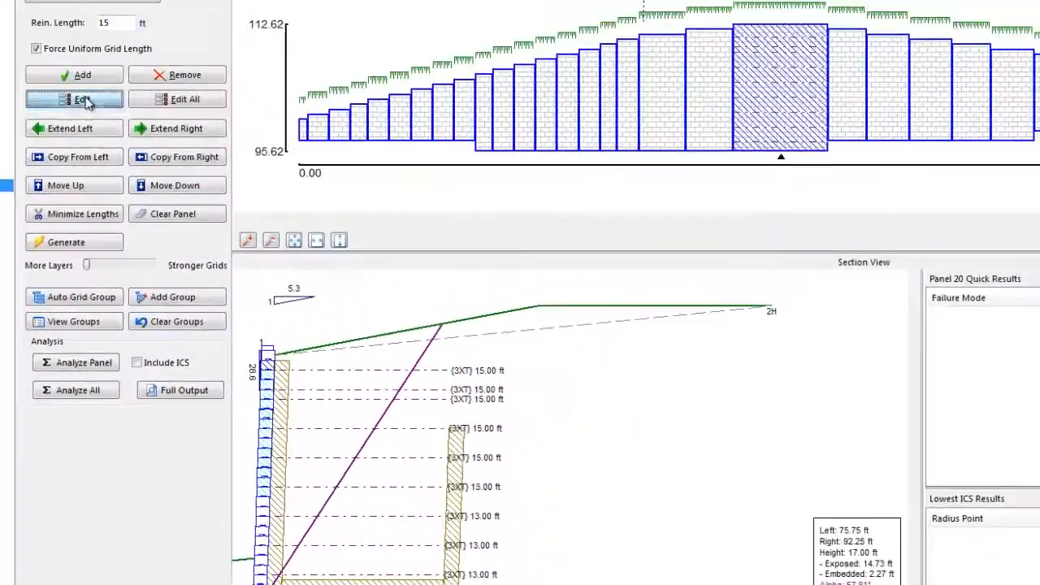
click(86, 99)
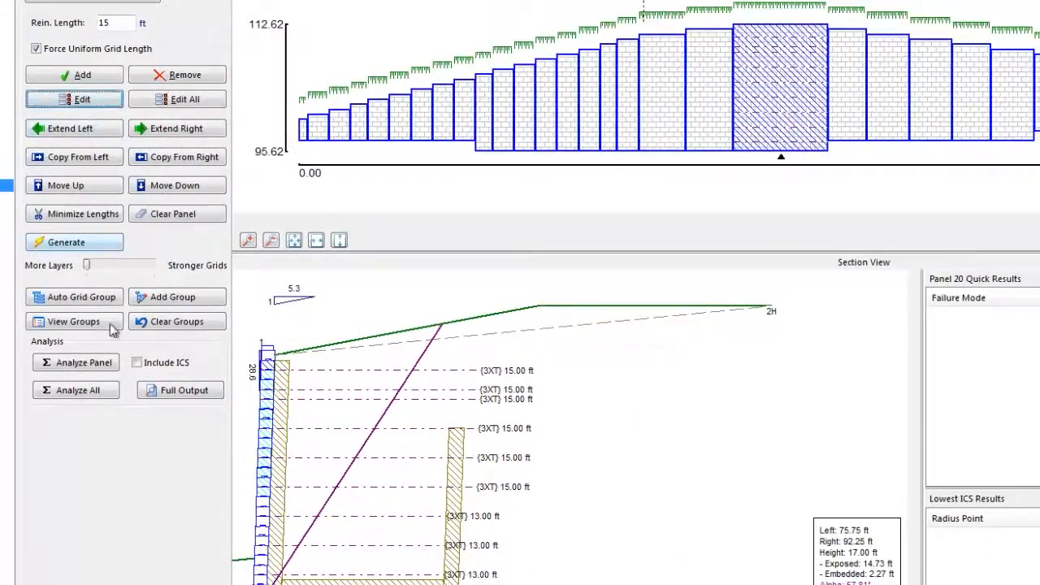
- Analyze panel 20 without ICS, include ICS and analyze the panel again
click(265, 515)
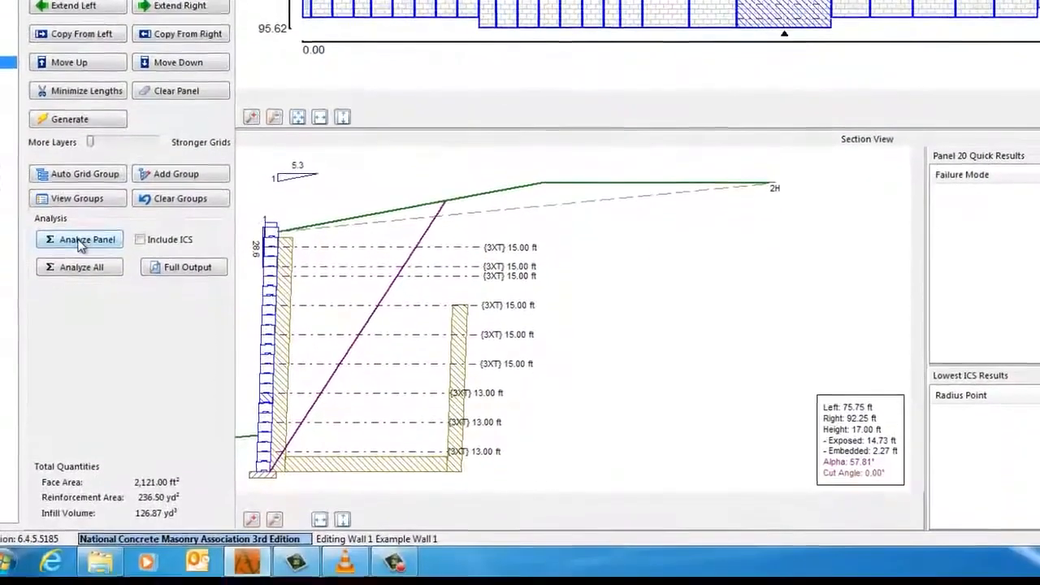
click(79, 364)
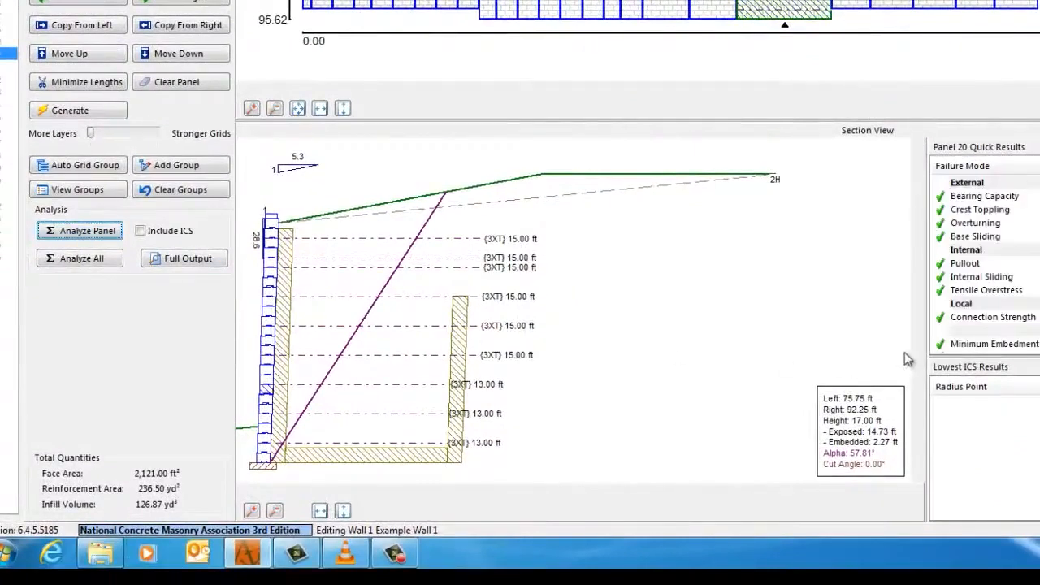
click(141, 231)
click(82, 233)
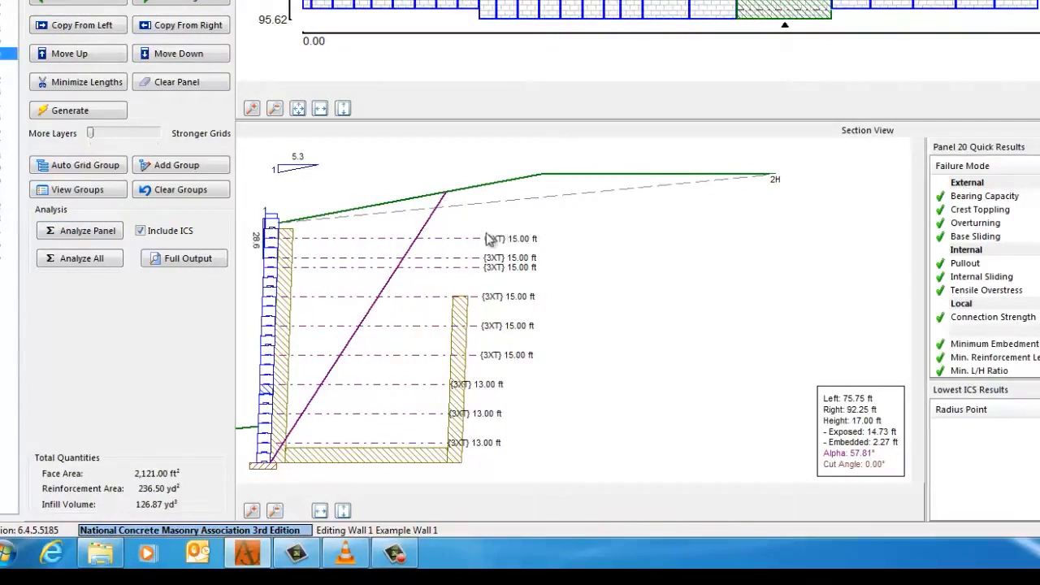
click(77, 233)
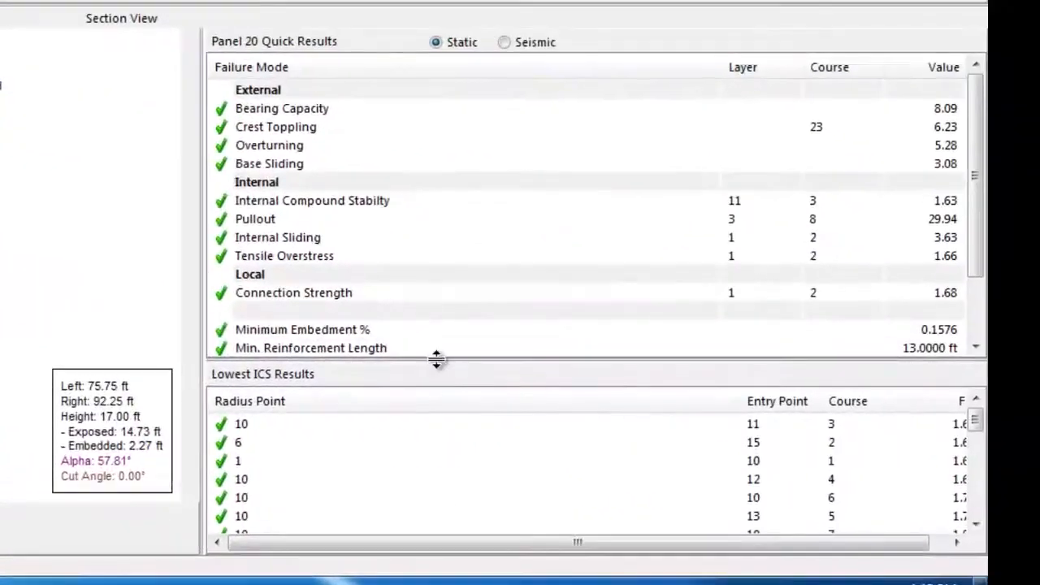
- Enlarge the Lowest ICS Results list and examine its radius points, entry points, courses and safety factors row by row
drag(436, 359, 434, 262)
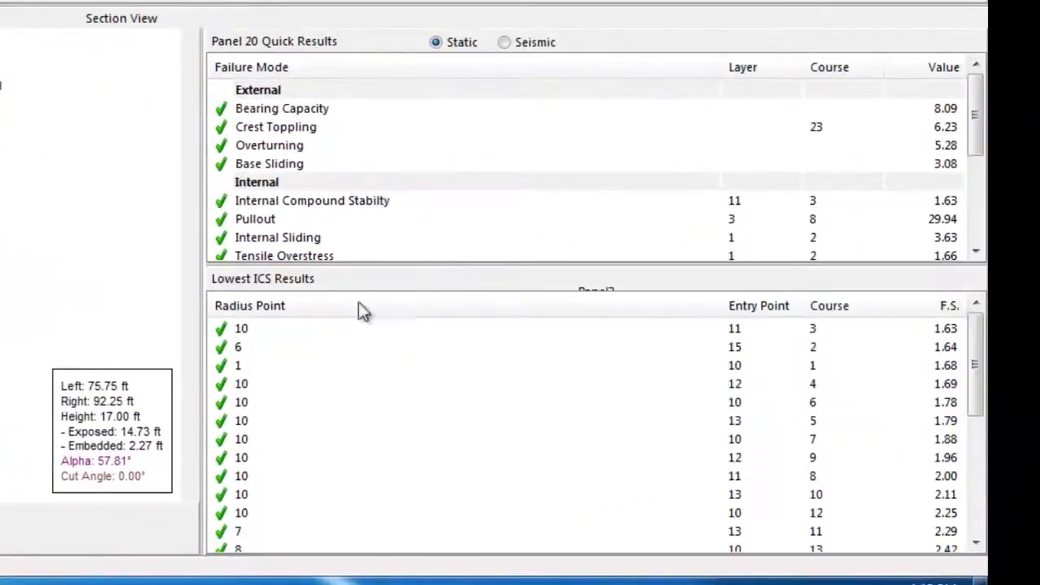
click(280, 348)
drag(264, 367, 274, 331)
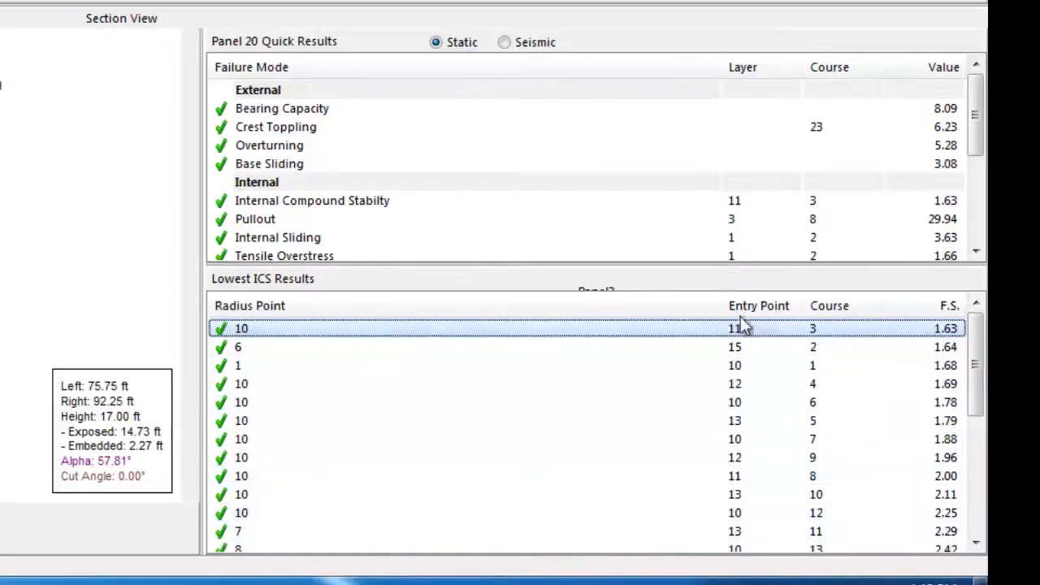
click(738, 350)
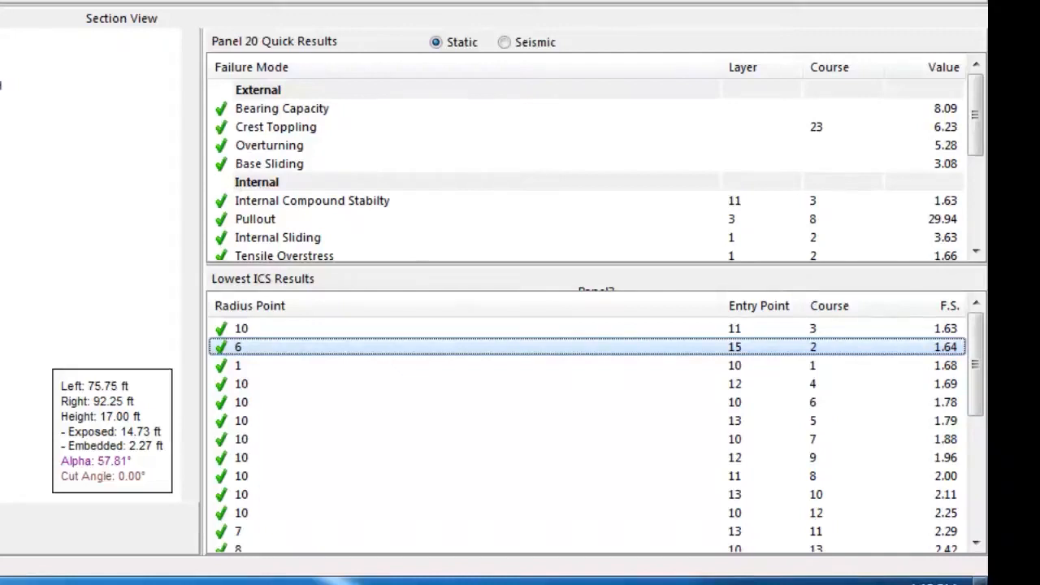
click(815, 366)
click(823, 385)
click(821, 420)
click(820, 438)
click(818, 458)
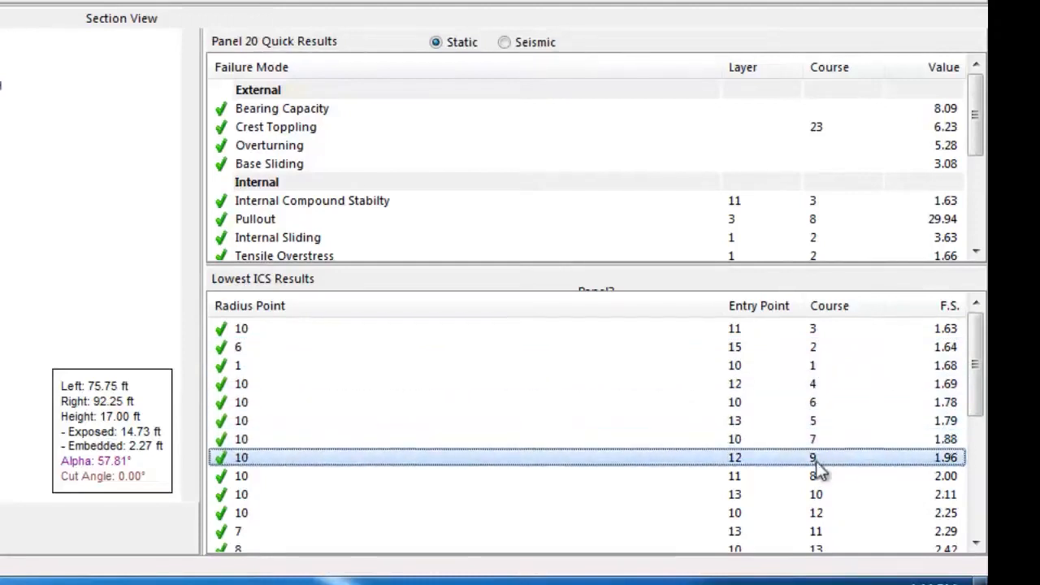
click(818, 475)
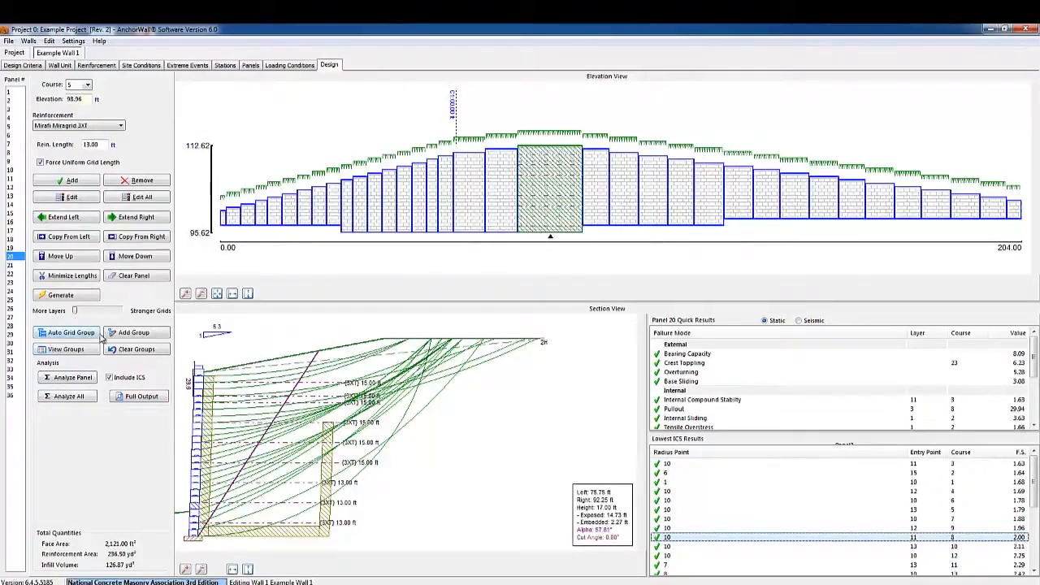
- Generate a new reinforcement design for panel 20, replacing the current grid layout
click(66, 298)
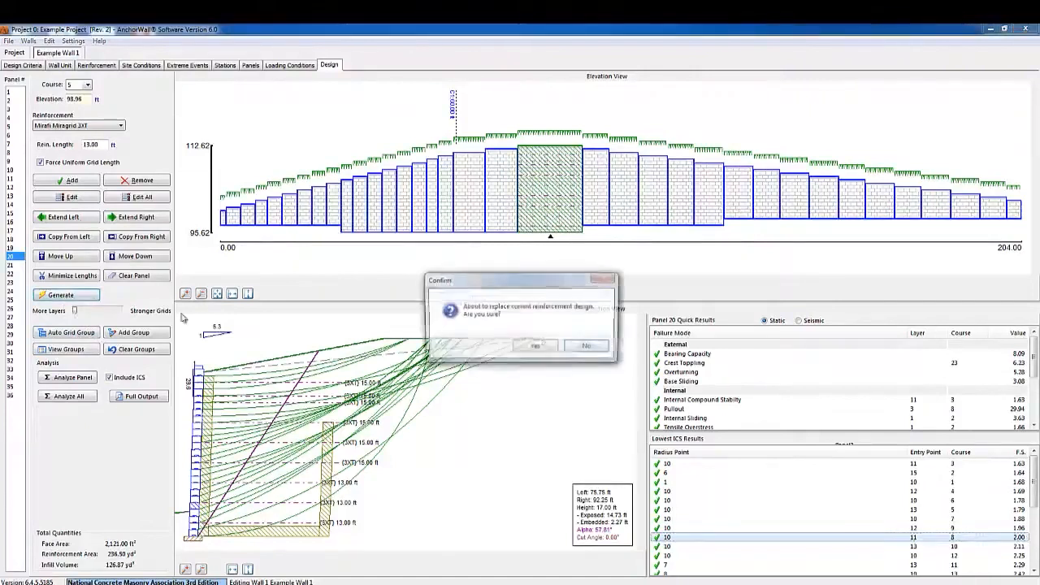
click(532, 350)
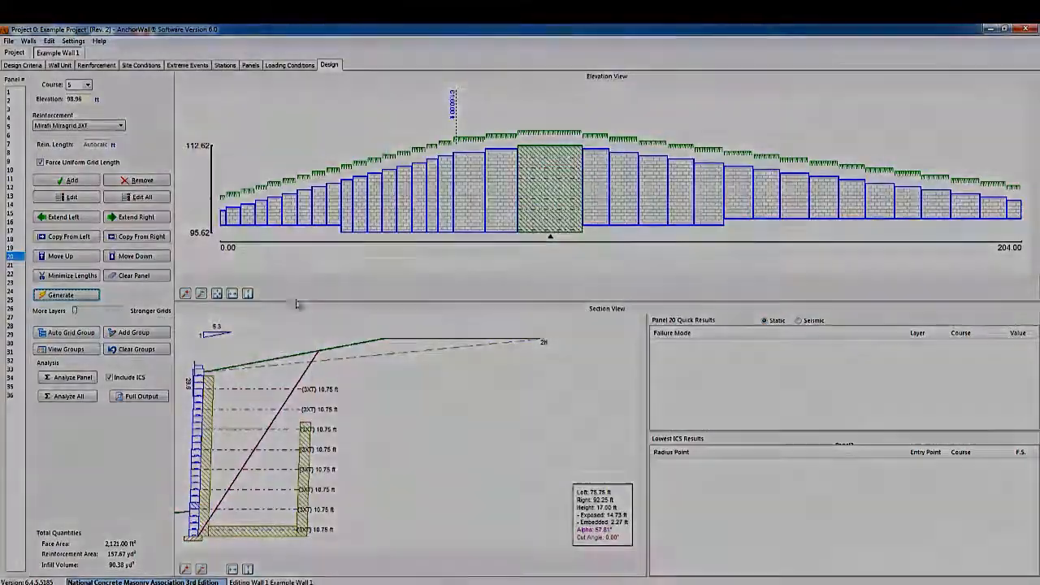